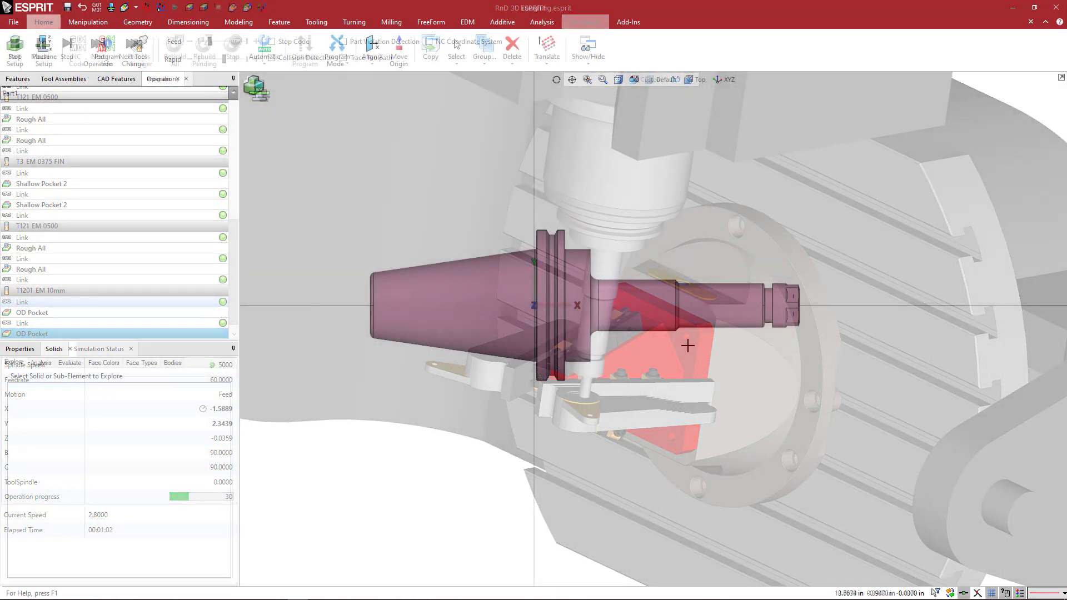
Examine the tool holder solid from several angles, including its taper, flange and collet nut.
{"action": "middle_click_drag", "start_coordinate": [685, 346], "coordinate": [662, 367]}
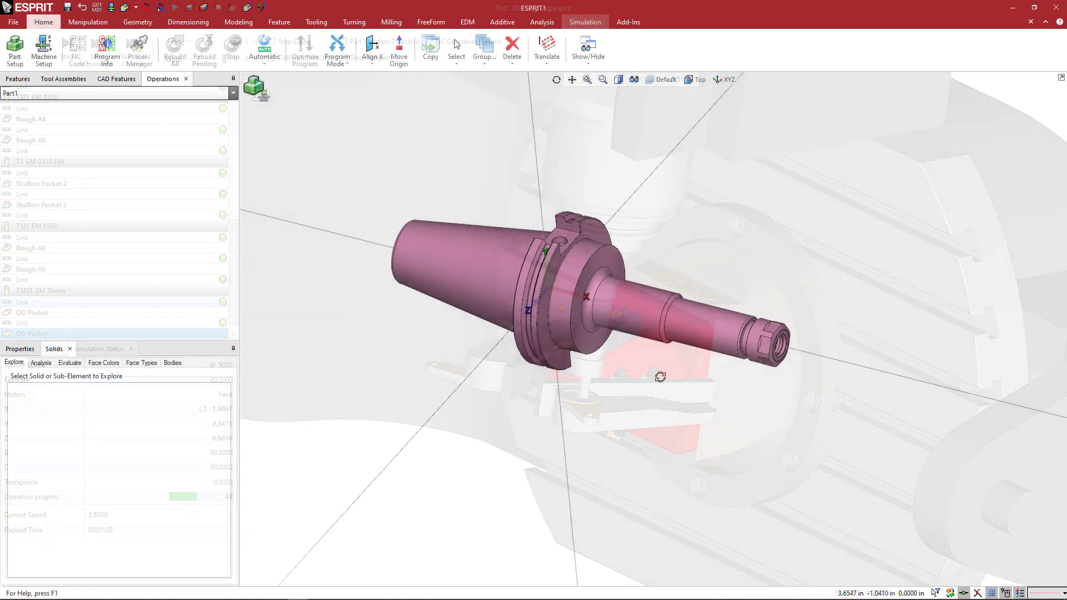
{"action": "middle_click_drag", "start_coordinate": [660, 376], "coordinate": [693, 362]}
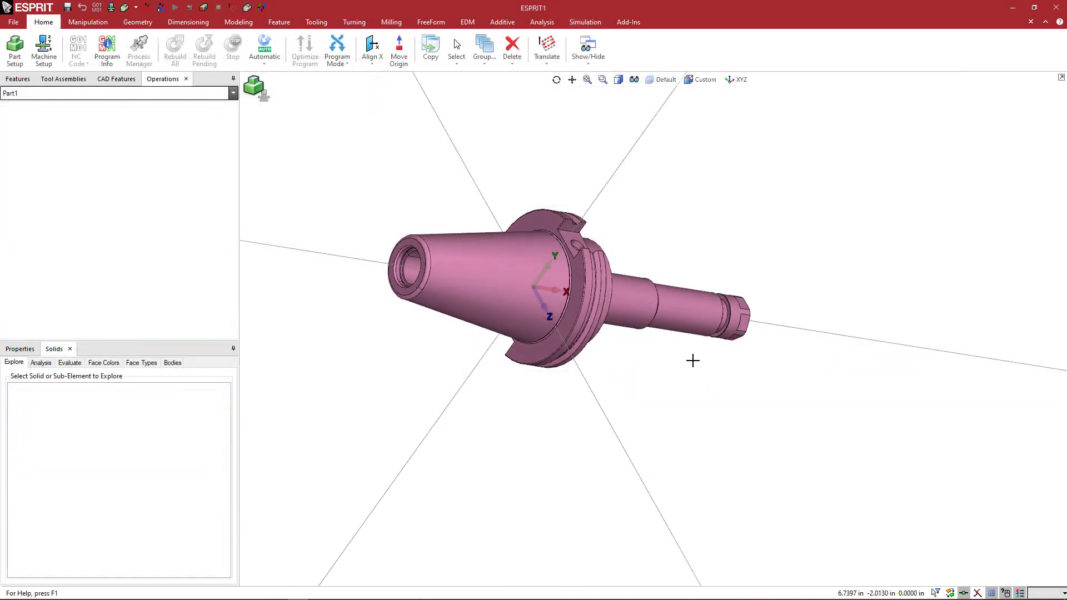
{"action": "scroll", "coordinate": [539, 289], "scroll_direction": "up", "scroll_amount": 4}
{"action": "middle_click_drag", "start_coordinate": [700, 413], "coordinate": [682, 393]}
{"action": "scroll", "coordinate": [682, 392], "scroll_direction": "down", "scroll_amount": 3}
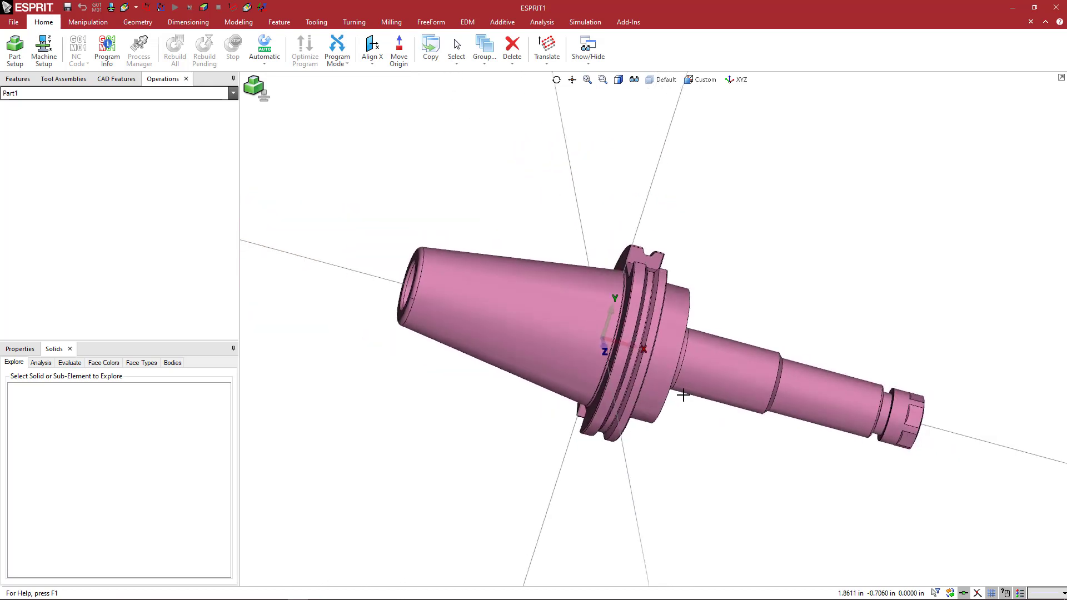
{"action": "scroll", "coordinate": [591, 379], "scroll_direction": "down", "scroll_amount": 1}
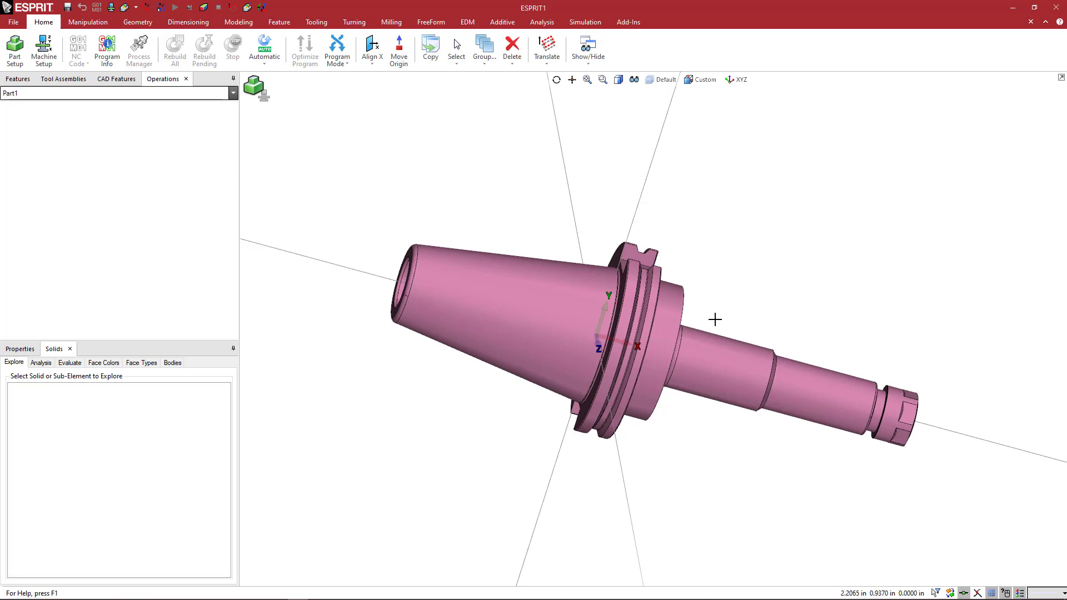
{"action": "middle_click_drag", "start_coordinate": [745, 308], "coordinate": [728, 308]}
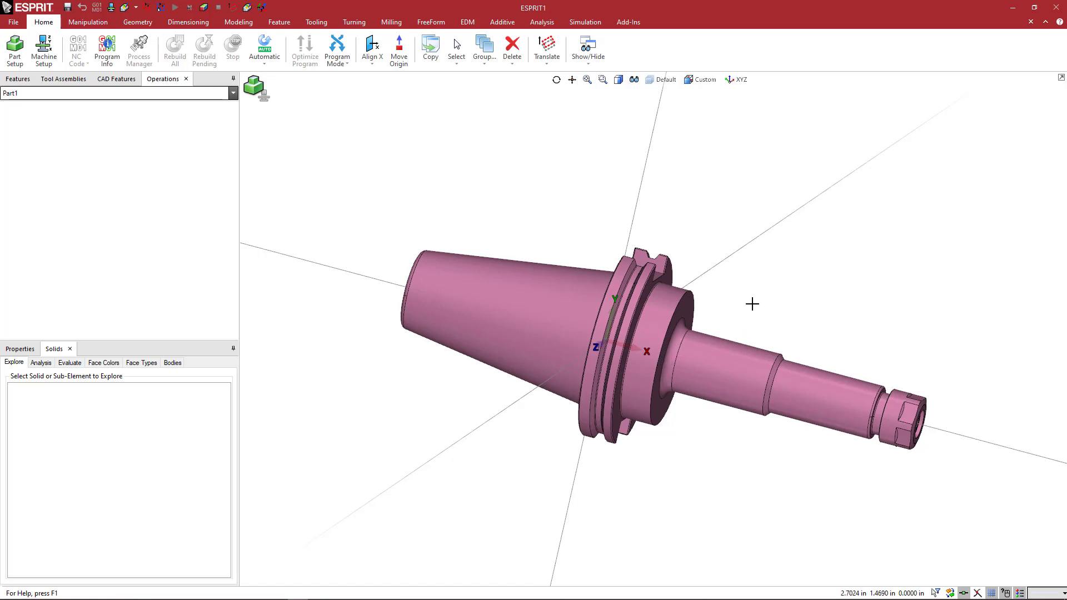
{"action": "middle_click_drag", "start_coordinate": [753, 305], "coordinate": [762, 305]}
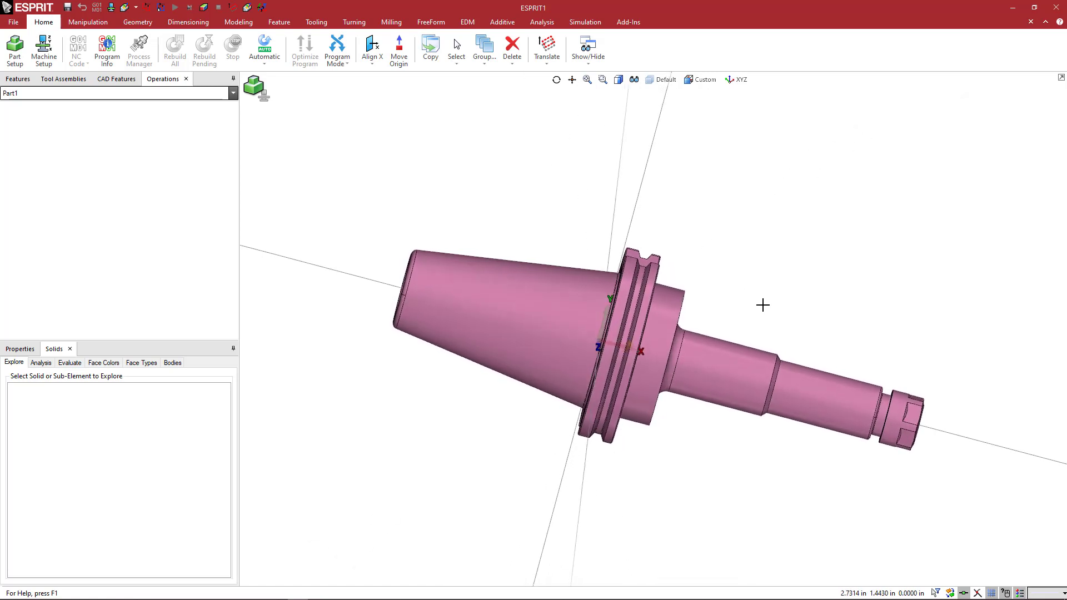
{"action": "scroll", "coordinate": [603, 348], "scroll_direction": "up", "scroll_amount": 5}
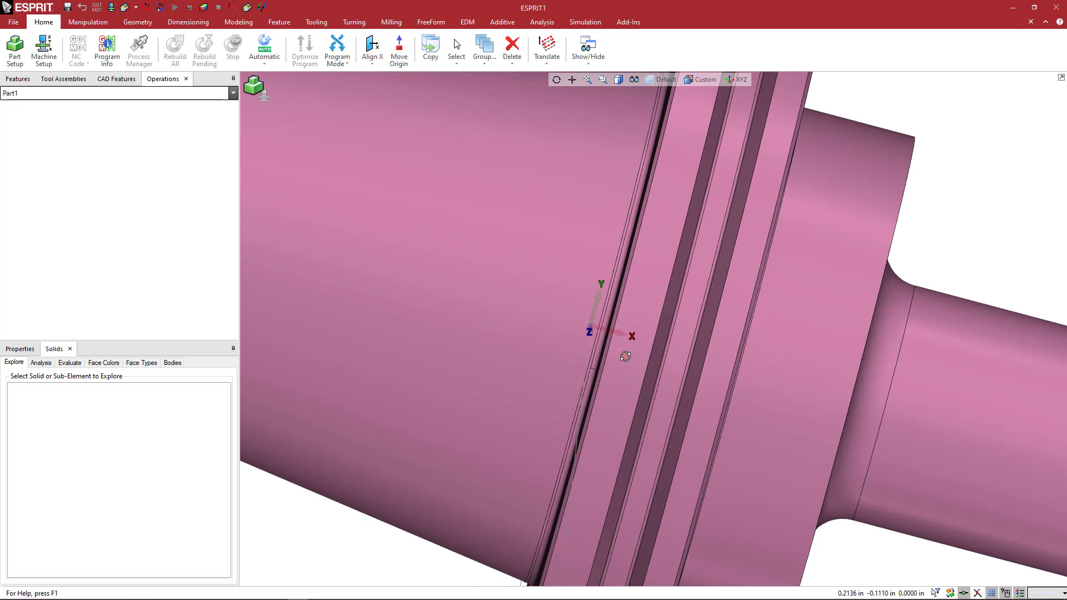
Inspect where the origin lies relative to the taper and flange of the holder, starting from the top view.
{"action": "key", "text": "F7"}
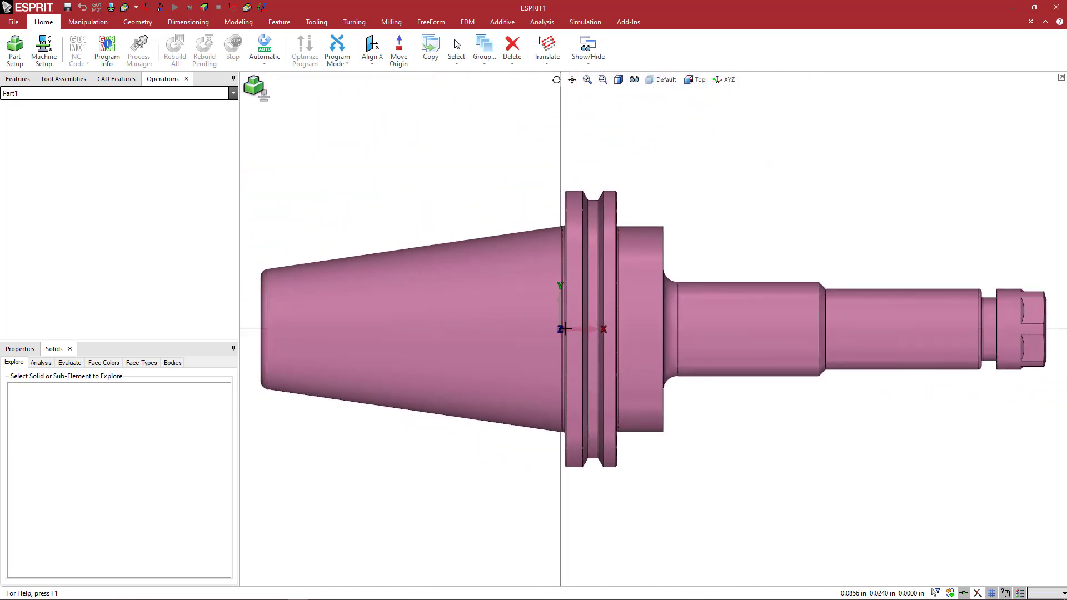
{"action": "scroll", "coordinate": [562, 329], "scroll_direction": "up", "scroll_amount": 5}
{"action": "scroll", "coordinate": [562, 329], "scroll_direction": "up", "scroll_amount": 3}
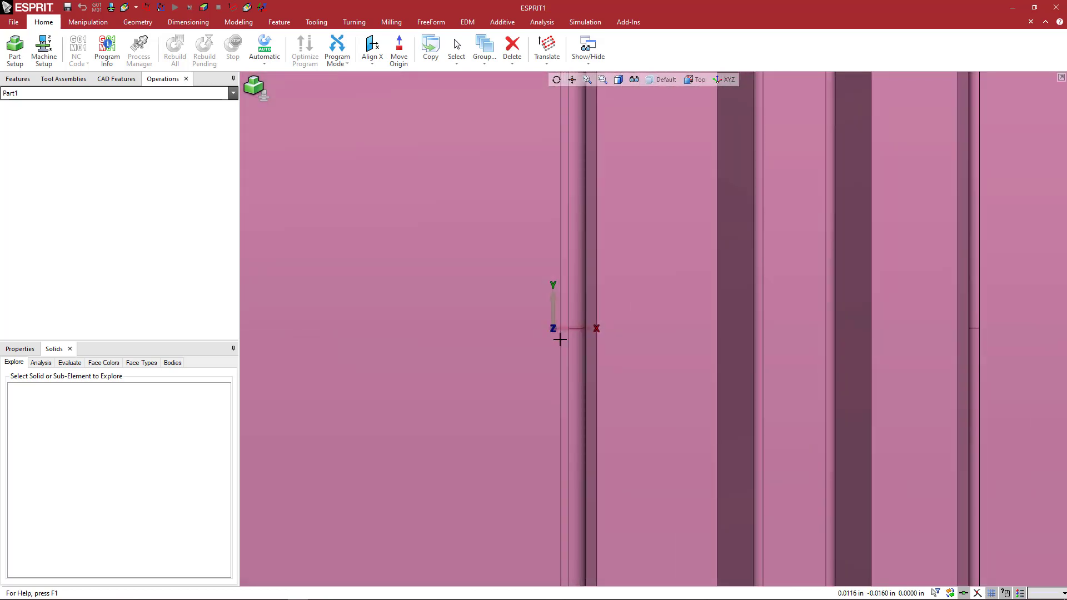
{"action": "scroll", "coordinate": [559, 340], "scroll_direction": "down", "scroll_amount": 5}
{"action": "scroll", "coordinate": [619, 328], "scroll_direction": "up", "scroll_amount": 2}
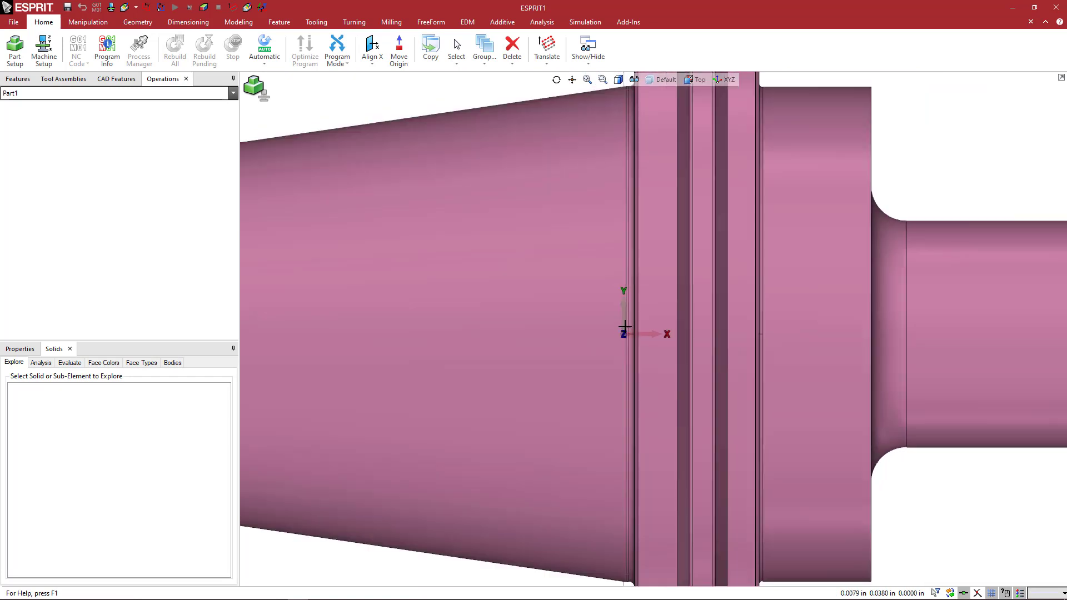
{"action": "scroll", "coordinate": [625, 326], "scroll_direction": "up", "scroll_amount": 5}
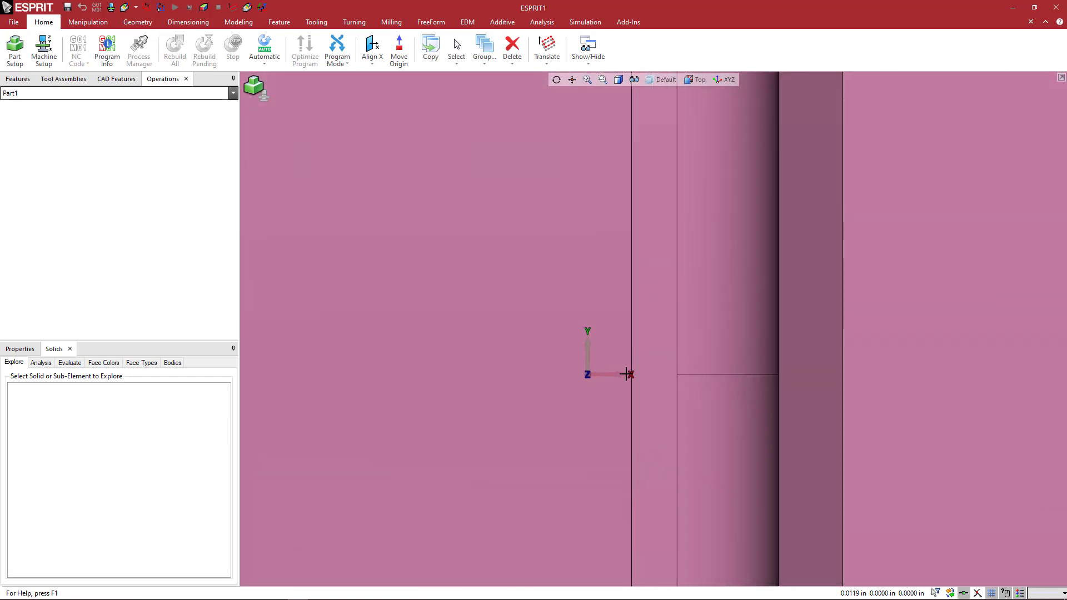
{"action": "scroll", "coordinate": [626, 374], "scroll_direction": "down", "scroll_amount": 6}
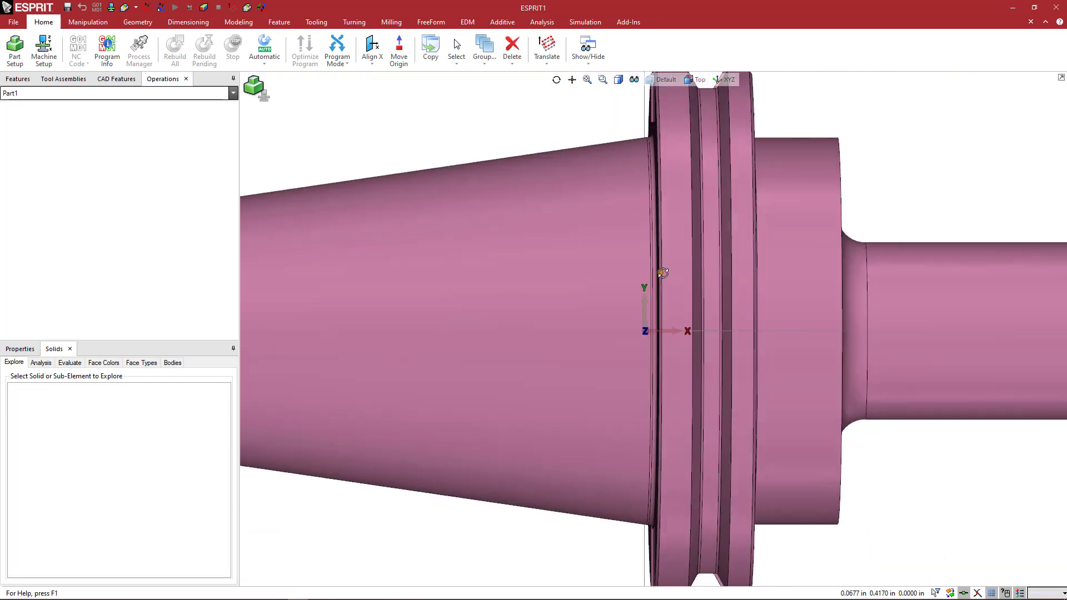
{"action": "middle_click_drag", "start_coordinate": [663, 273], "coordinate": [662, 277]}
{"action": "scroll", "coordinate": [640, 287], "scroll_direction": "up", "scroll_amount": 5}
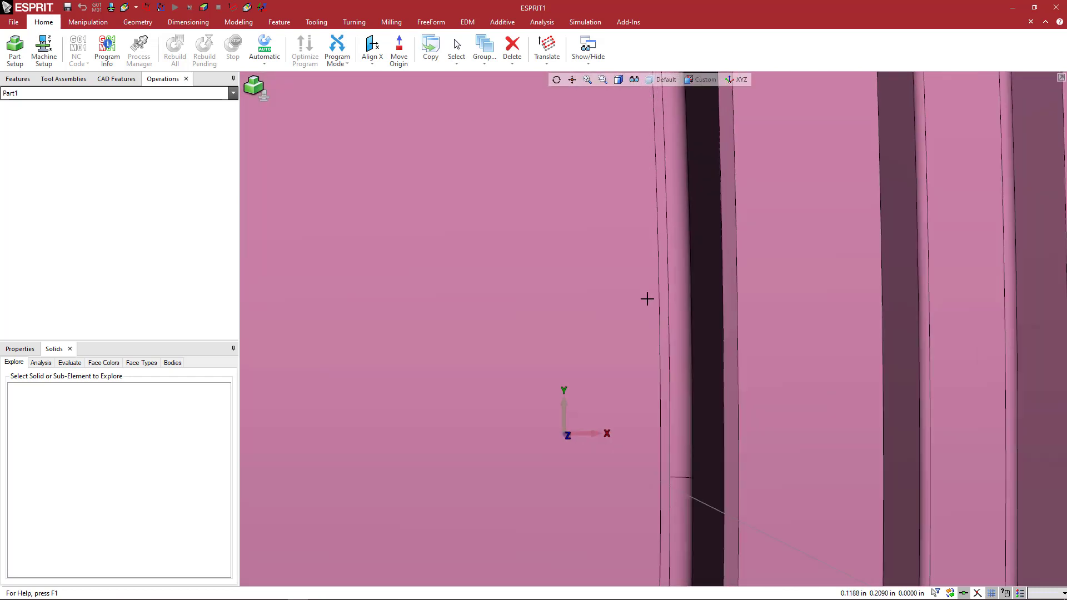
{"action": "scroll", "coordinate": [667, 323], "scroll_direction": "down", "scroll_amount": 6}
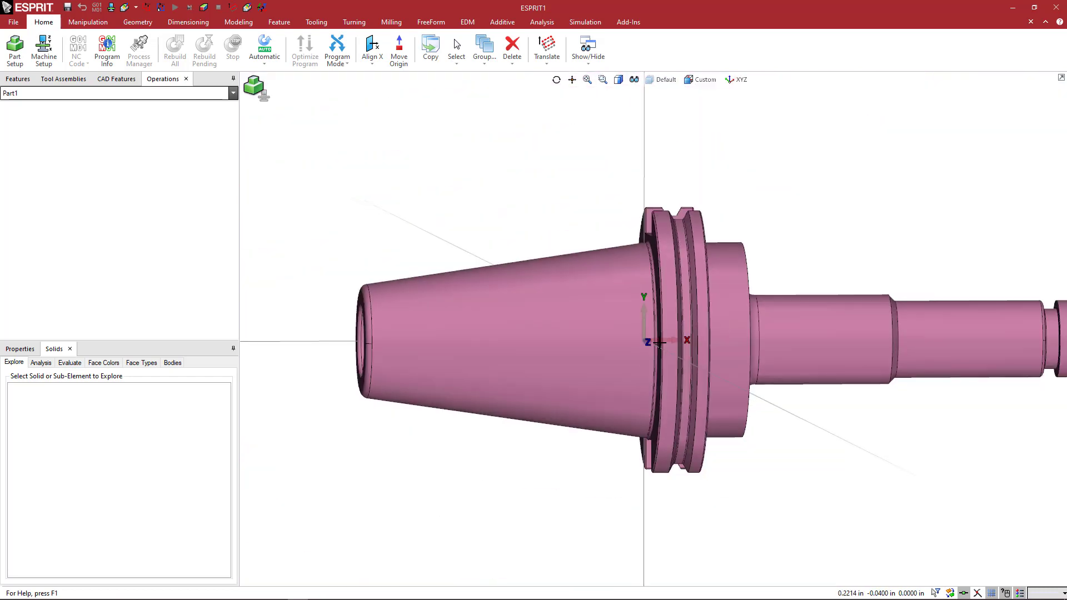
{"action": "mouse_move", "coordinate": [651, 347]}
{"action": "middle_mouse_down"}
{"action": "mouse_move", "coordinate": [681, 349]}
{"action": "mouse_move", "coordinate": [651, 354]}
{"action": "middle_mouse_up"}
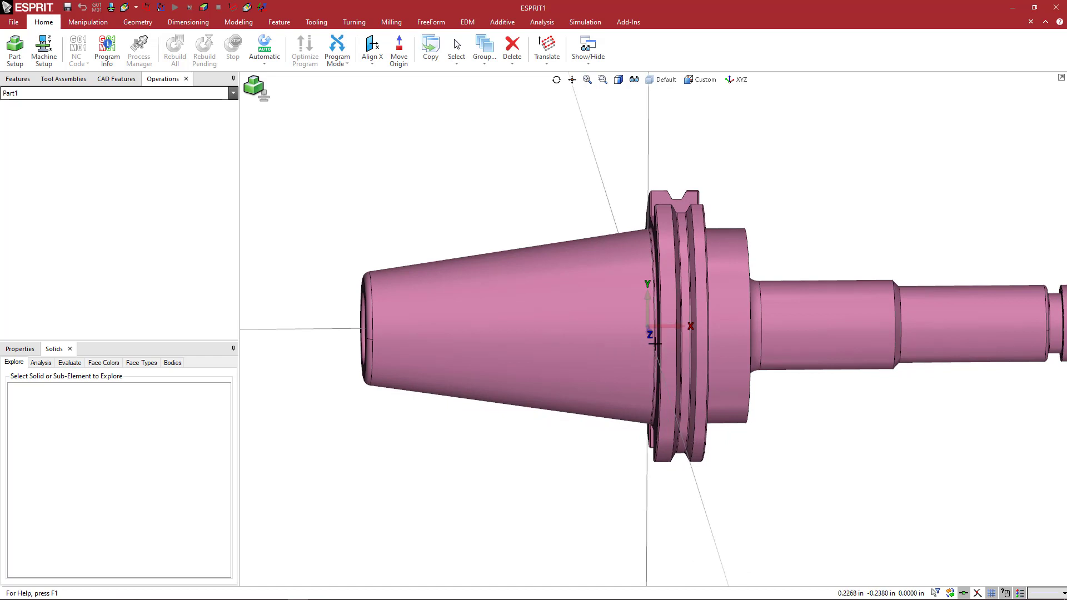
{"action": "scroll", "coordinate": [650, 340], "scroll_direction": "up", "scroll_amount": 2}
{"action": "scroll", "coordinate": [644, 317], "scroll_direction": "up", "scroll_amount": 3}
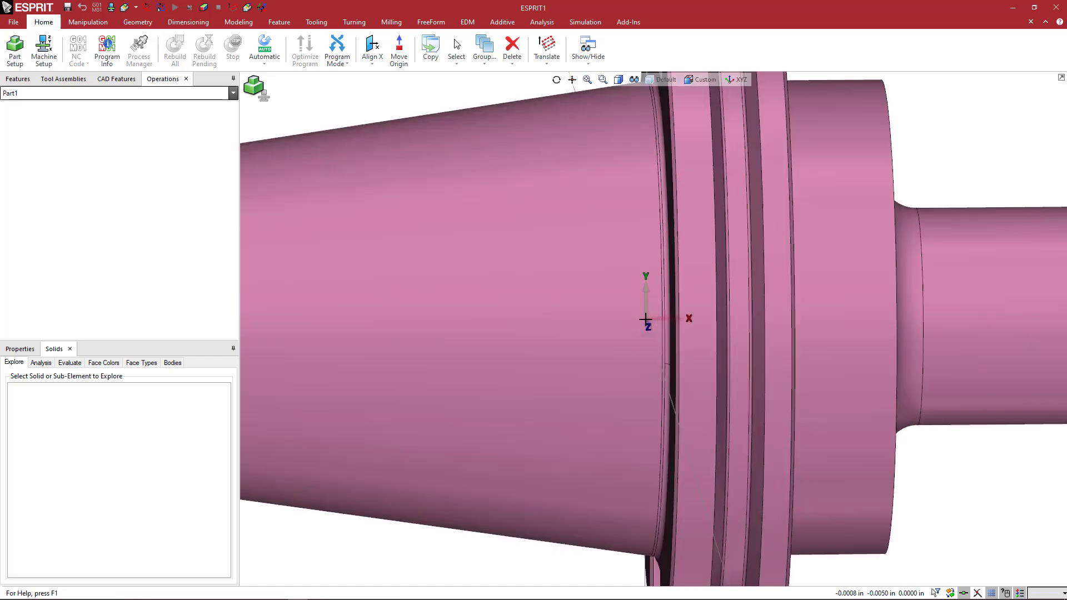
{"action": "scroll", "coordinate": [645, 320], "scroll_direction": "down", "scroll_amount": 5}
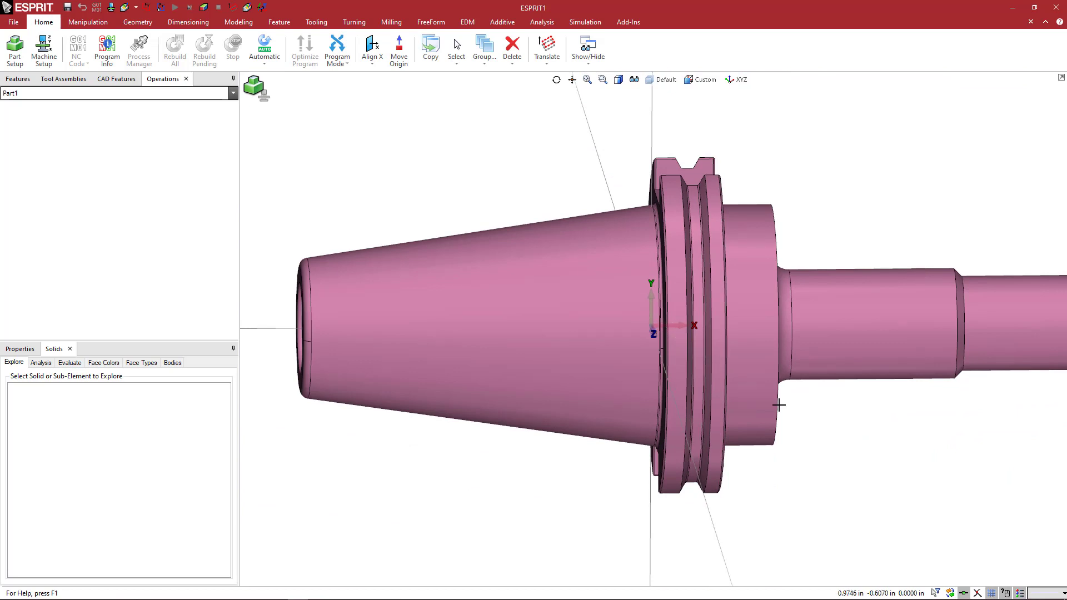
{"action": "scroll", "coordinate": [778, 405], "scroll_direction": "down", "scroll_amount": 2}
{"action": "middle_click_drag", "start_coordinate": [796, 418], "coordinate": [708, 369]}
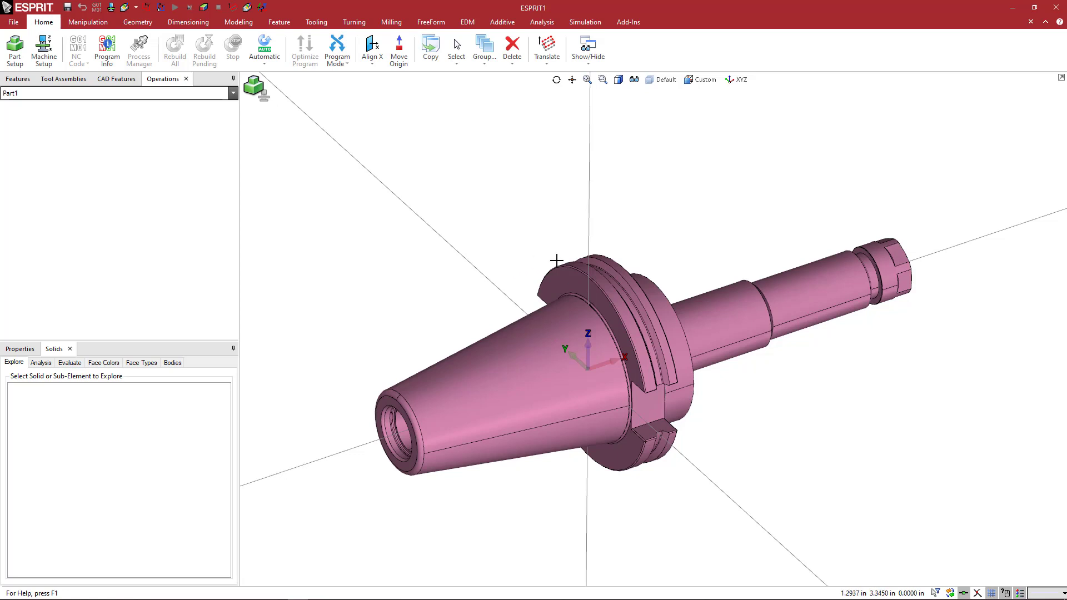
Move the holder solid by rotating it 90 degrees about the Y axis, with the origin not used as rotation axis.
{"action": "right_click", "coordinate": [638, 204]}
{"action": "left_click", "coordinate": [662, 249]}
{"action": "right_click", "coordinate": [654, 208]}
{"action": "left_click", "coordinate": [664, 217]}
{"action": "left_click", "coordinate": [606, 259]}
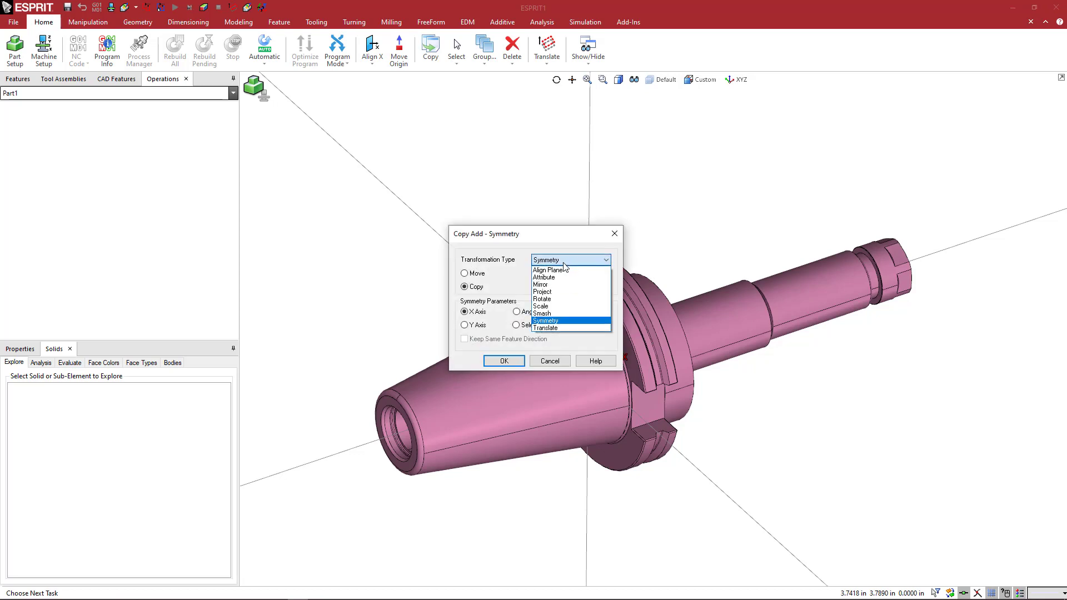
{"action": "left_click", "coordinate": [564, 301]}
{"action": "left_click", "coordinate": [464, 273]}
{"action": "double_click", "coordinate": [561, 325]}
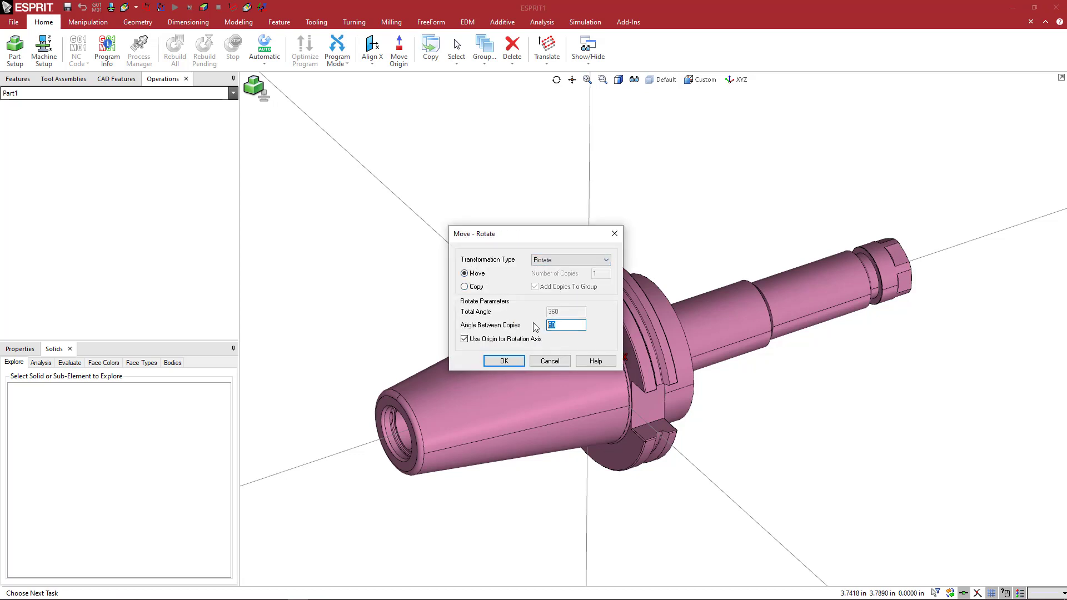
{"action": "type", "text": "90"}
{"action": "left_click", "coordinate": [490, 339]}
{"action": "left_click", "coordinate": [504, 362]}
{"action": "left_click", "coordinate": [508, 296]}
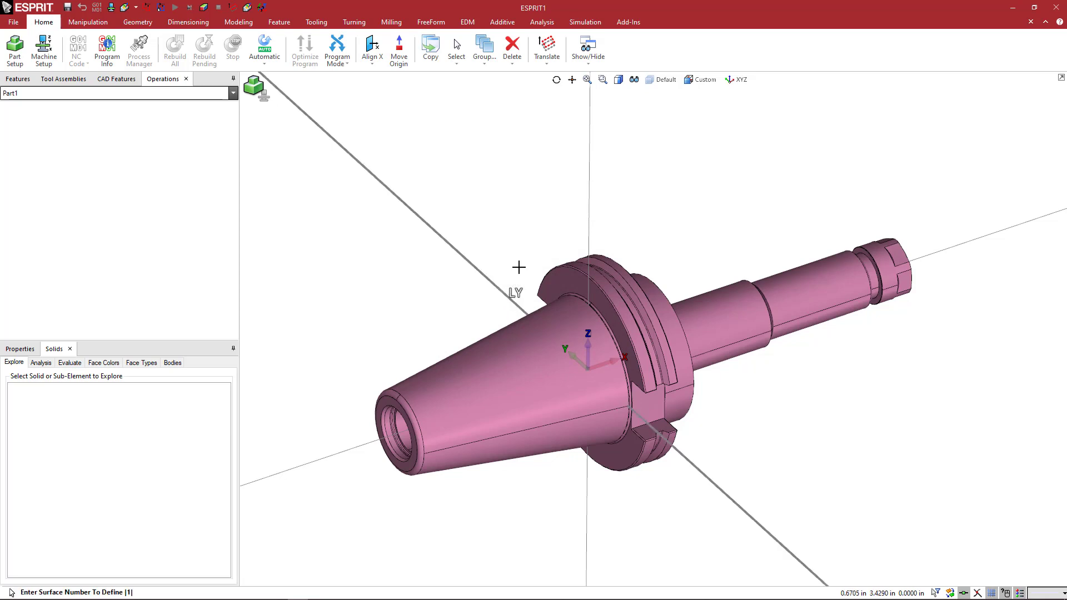
Check the rotated holder's orientation along the Z axis from several angles.
{"action": "scroll", "coordinate": [702, 272], "scroll_direction": "down", "scroll_amount": 3}
{"action": "middle_click_drag", "start_coordinate": [748, 374], "coordinate": [596, 287]}
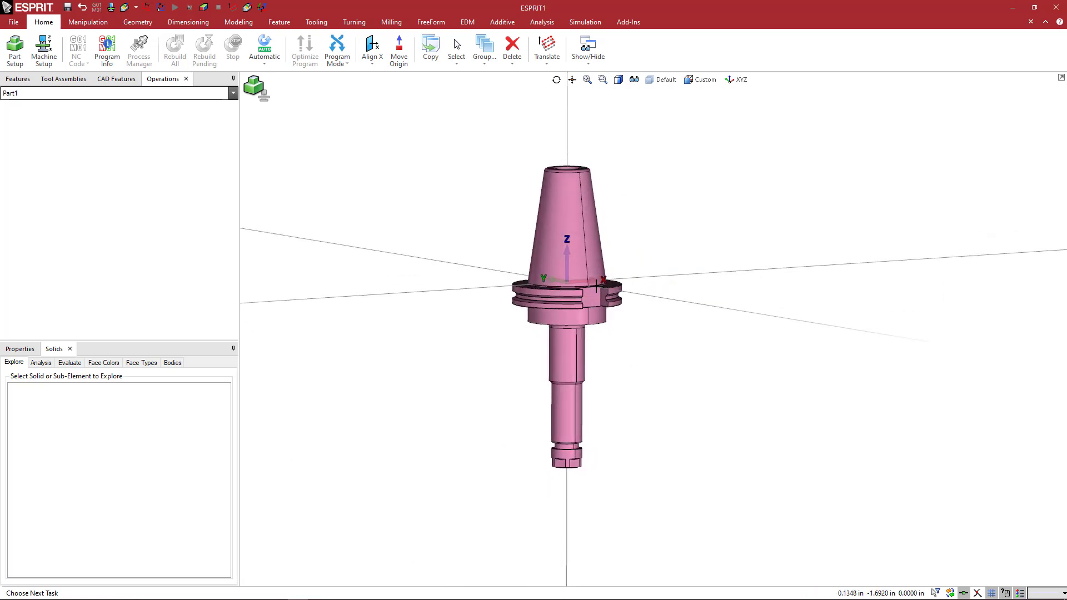
{"action": "scroll", "coordinate": [594, 290], "scroll_direction": "up", "scroll_amount": 4}
{"action": "scroll", "coordinate": [595, 320], "scroll_direction": "down", "scroll_amount": 2}
{"action": "middle_click_drag", "start_coordinate": [612, 343], "coordinate": [585, 289]}
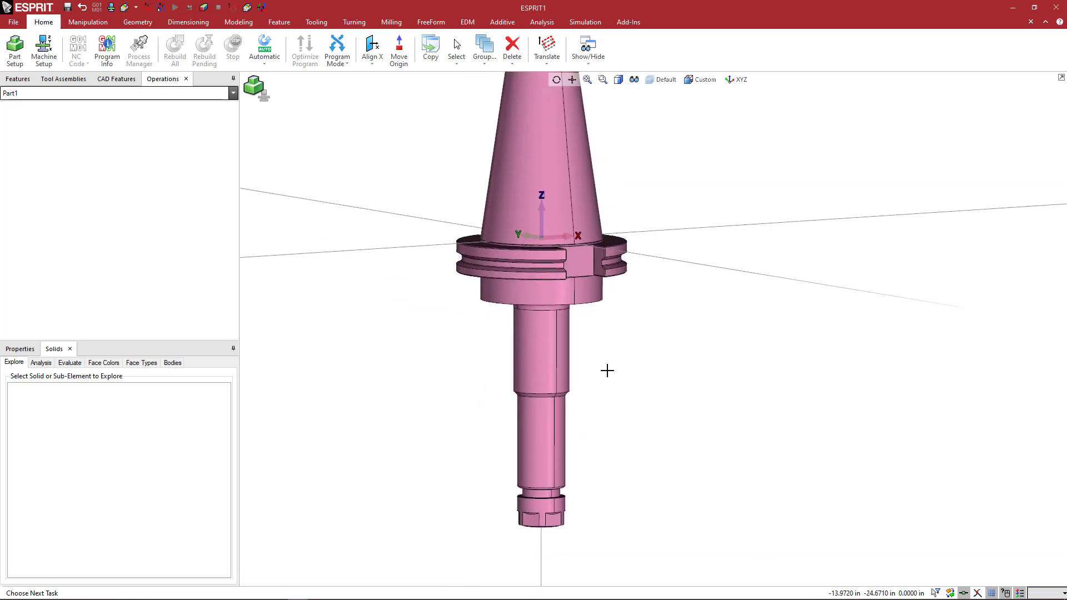
{"action": "mouse_move", "coordinate": [607, 371]}
{"action": "middle_mouse_down"}
{"action": "mouse_move", "coordinate": [648, 350]}
{"action": "mouse_move", "coordinate": [643, 371]}
{"action": "mouse_move", "coordinate": [622, 368]}
{"action": "middle_mouse_up"}
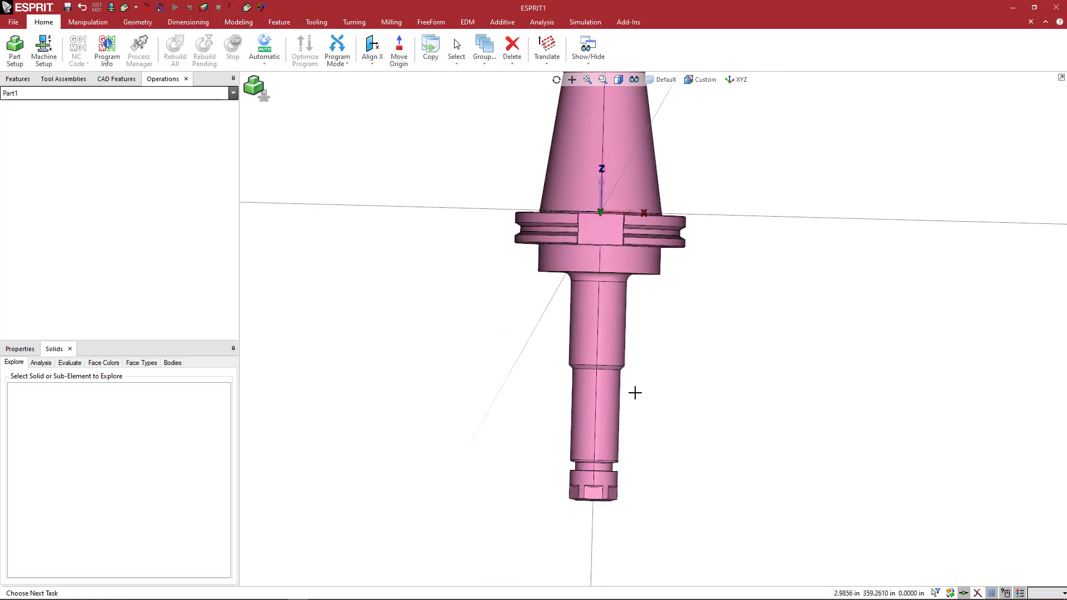
{"action": "middle_click_drag", "start_coordinate": [650, 436], "coordinate": [676, 444]}
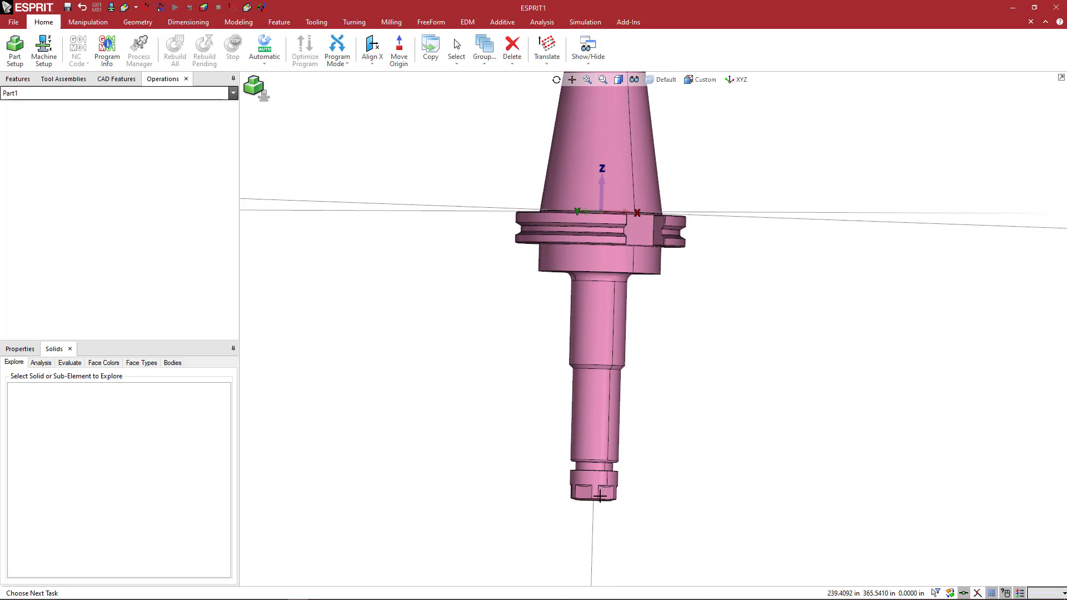
{"action": "middle_click_drag", "start_coordinate": [645, 501], "coordinate": [598, 413]}
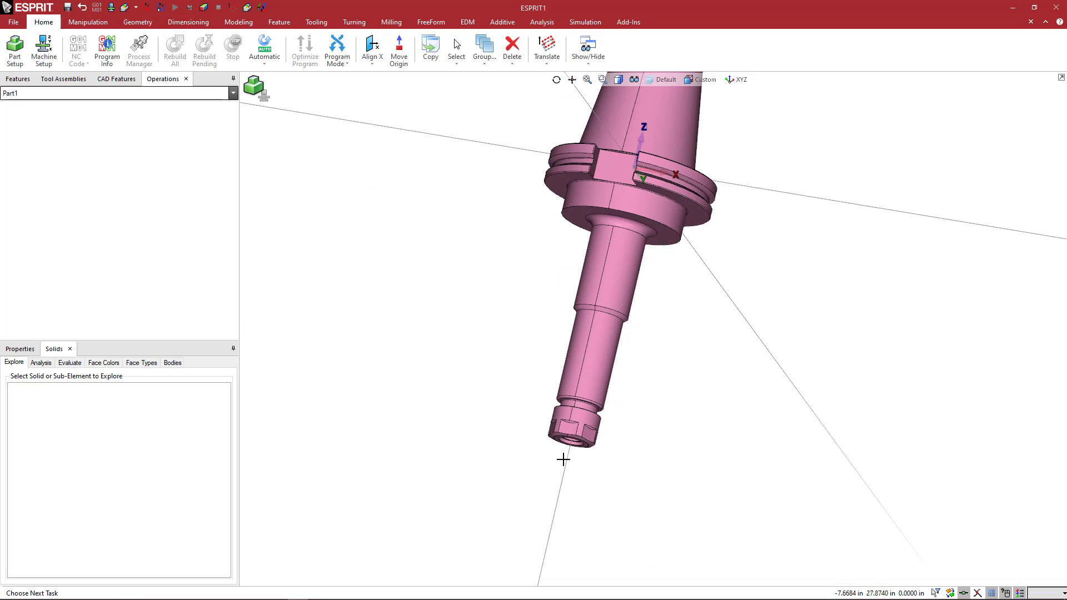
Select the flat ring-shaped end face of the collet nut to read its bounding box coordinates.
{"action": "scroll", "coordinate": [563, 459], "scroll_direction": "up", "scroll_amount": 4}
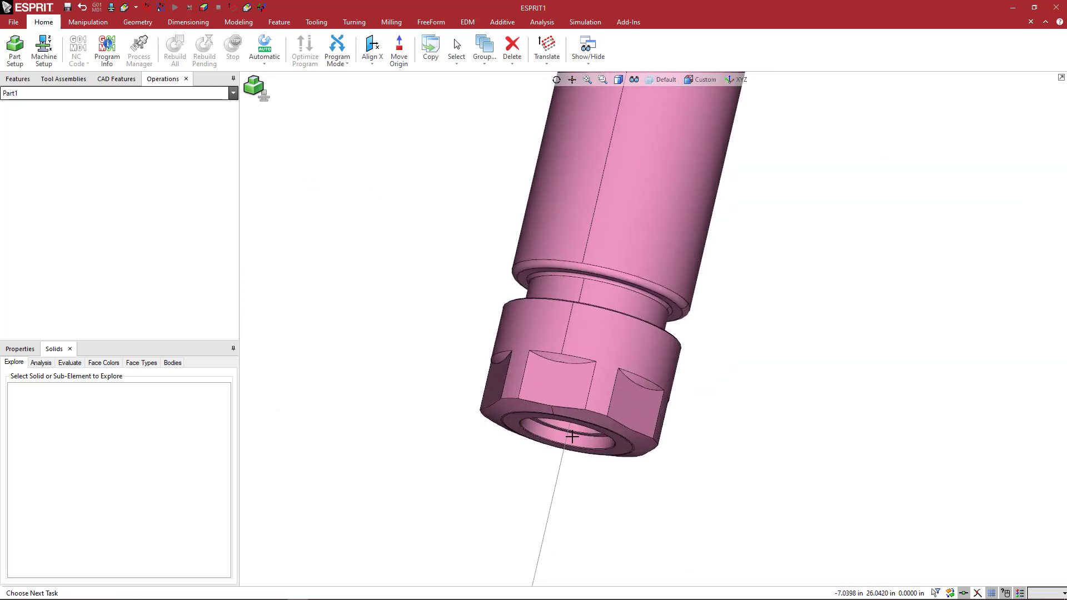
{"action": "scroll", "coordinate": [571, 438], "scroll_direction": "up", "scroll_amount": 2}
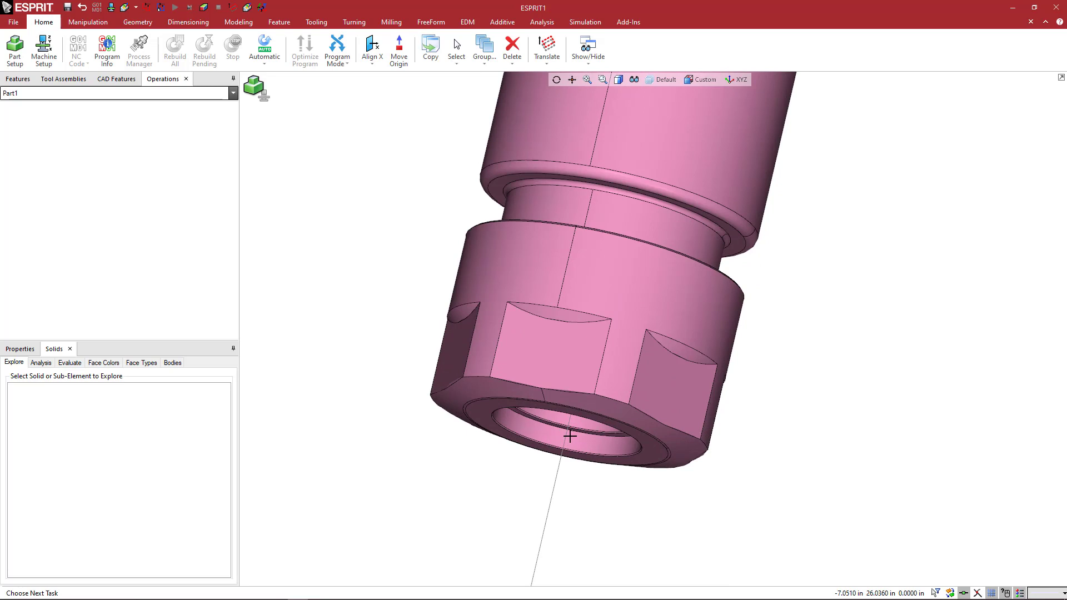
{"action": "left_click", "coordinate": [658, 455]}
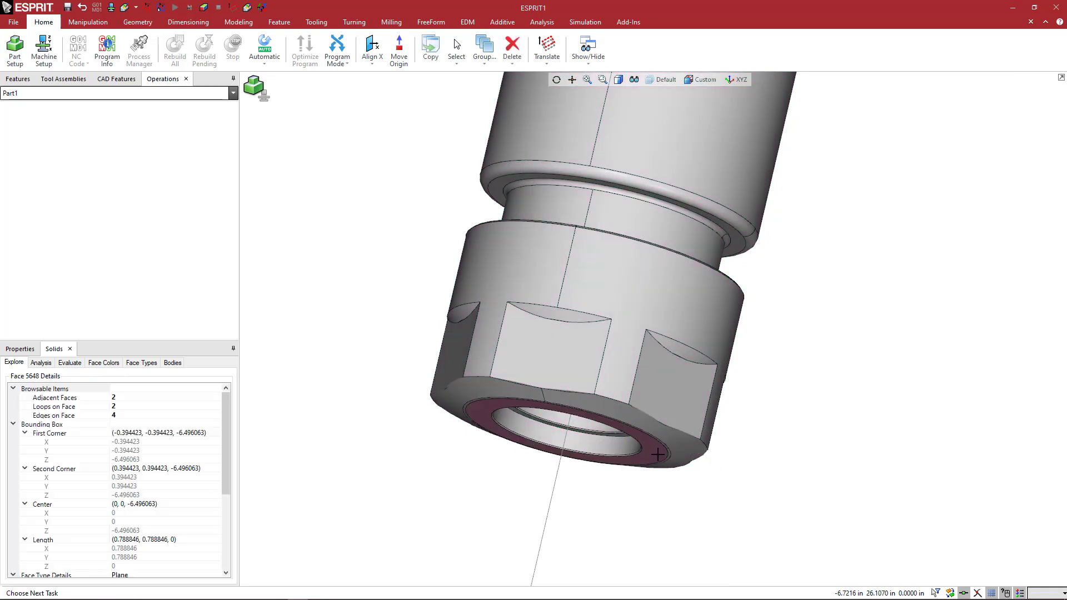
{"action": "middle_click_drag", "start_coordinate": [694, 505], "coordinate": [682, 489]}
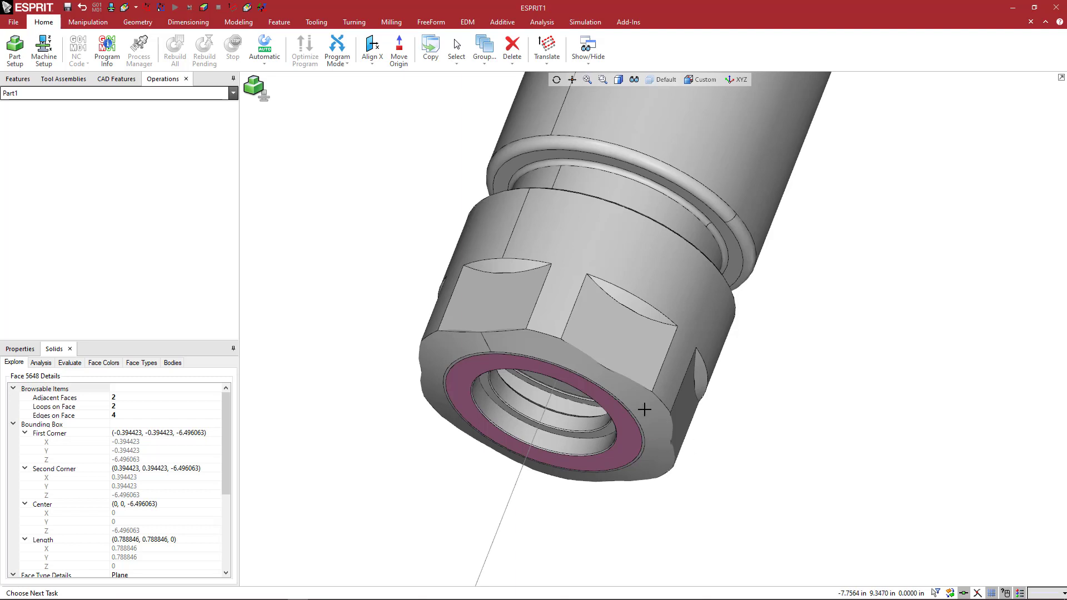
Translate the work plane to the centre point of the collet nut's ring-shaped end face and clear the face selection.
{"action": "scroll", "coordinate": [629, 323], "scroll_direction": "down", "scroll_amount": 5}
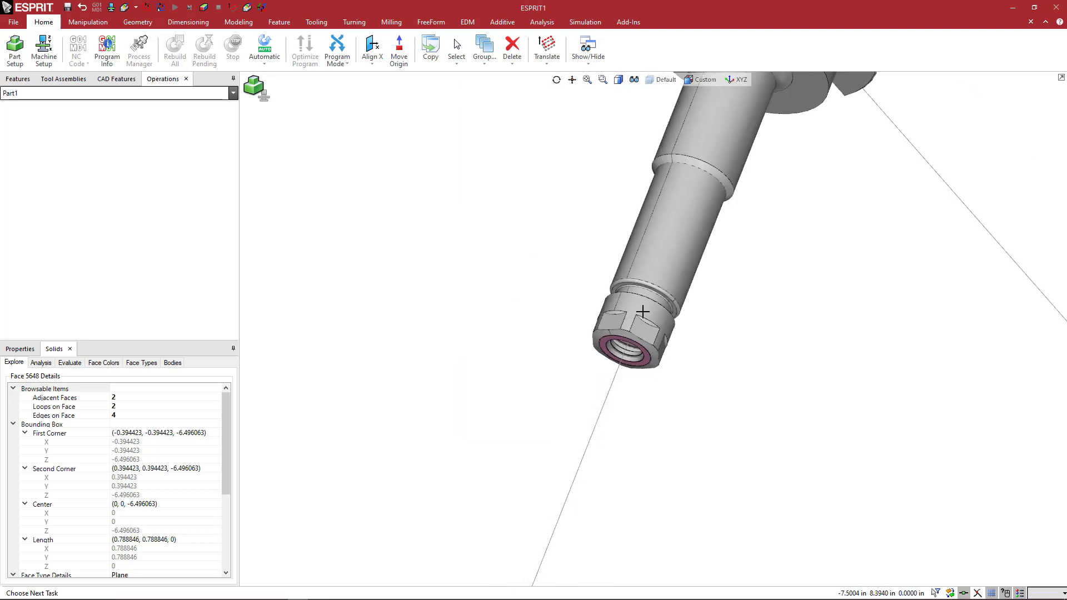
{"action": "scroll", "coordinate": [628, 240], "scroll_direction": "up", "scroll_amount": 3}
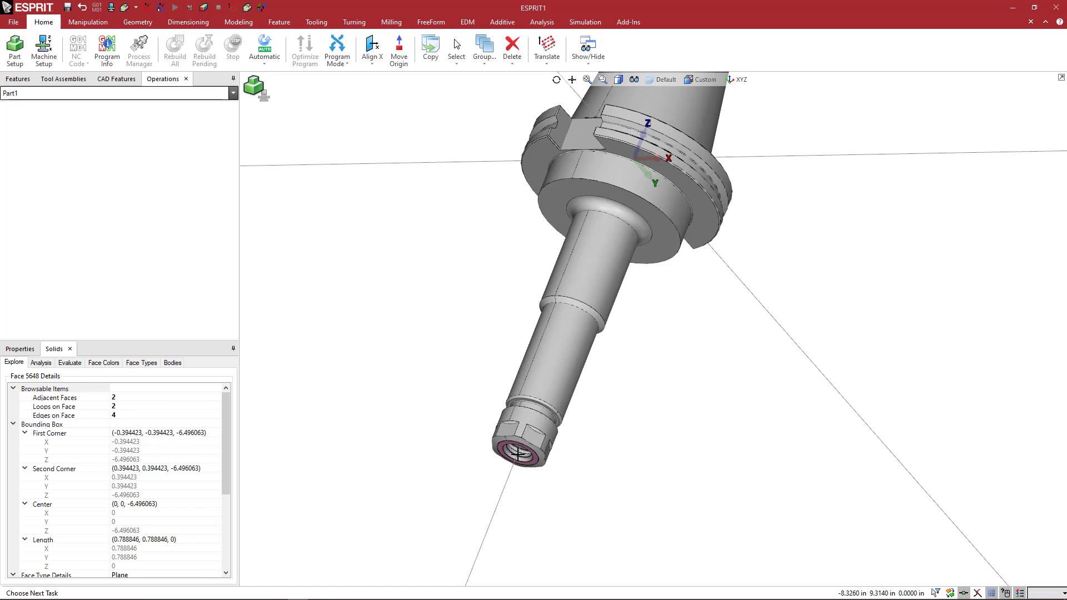
{"action": "scroll", "coordinate": [518, 453], "scroll_direction": "up", "scroll_amount": 5}
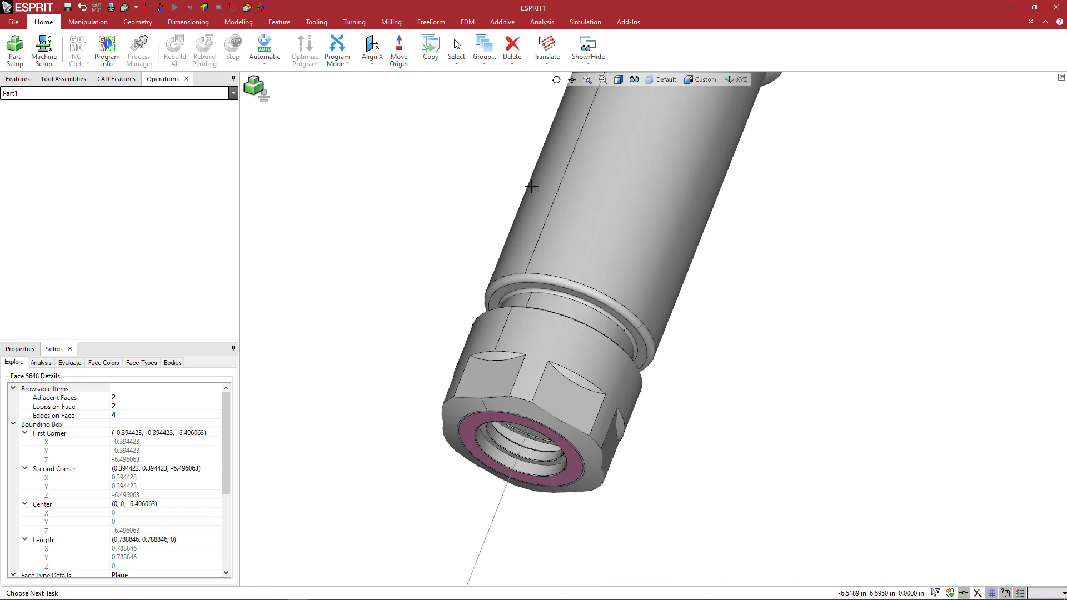
{"action": "left_click", "coordinate": [549, 64]}
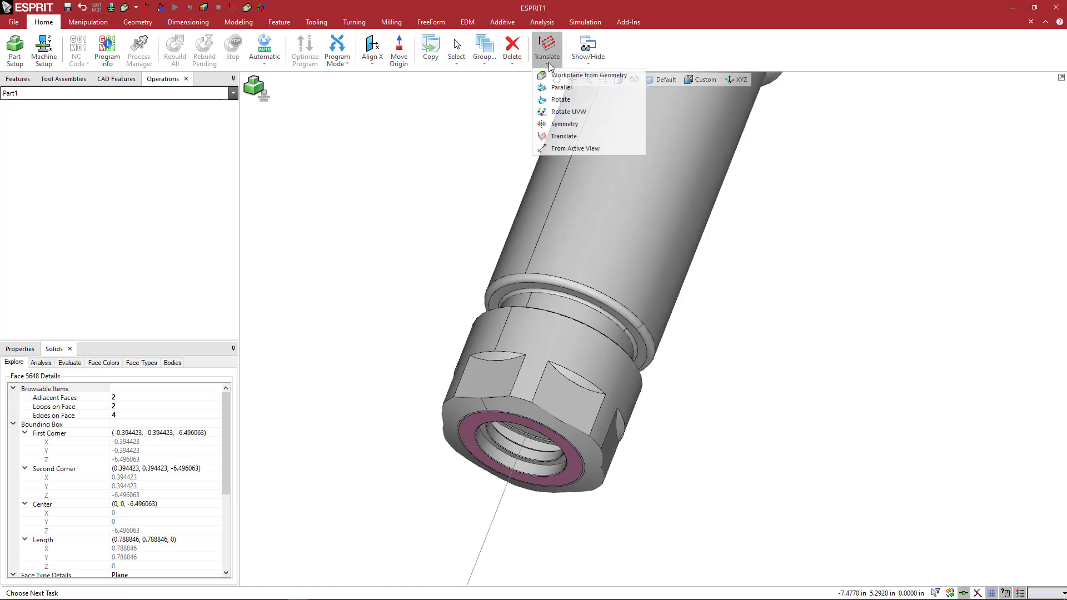
{"action": "left_click", "coordinate": [566, 136]}
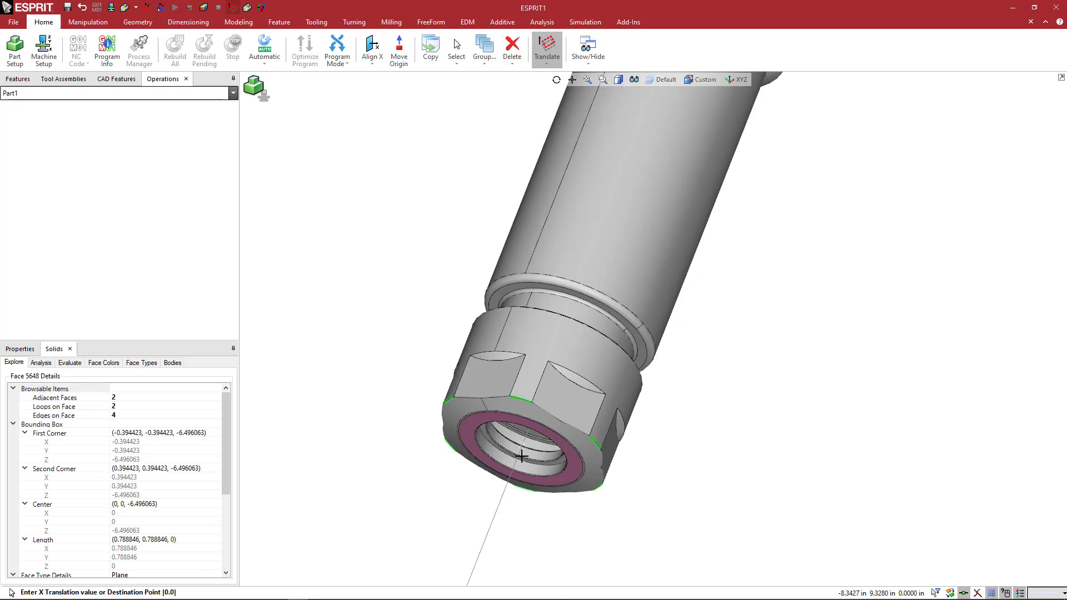
{"action": "scroll", "coordinate": [551, 454], "scroll_direction": "up", "scroll_amount": 3}
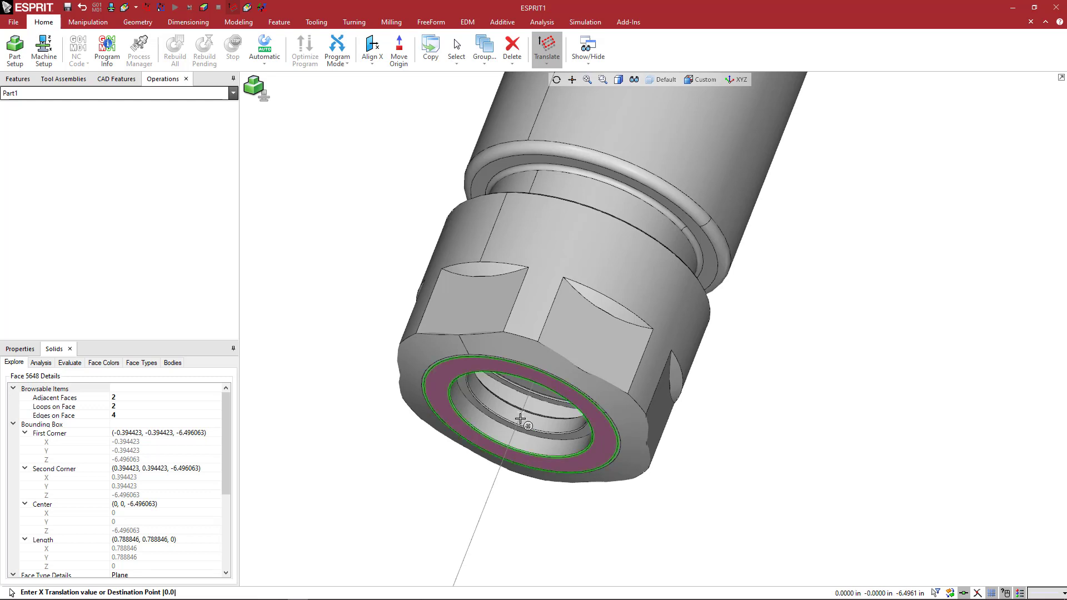
{"action": "left_click", "coordinate": [520, 419]}
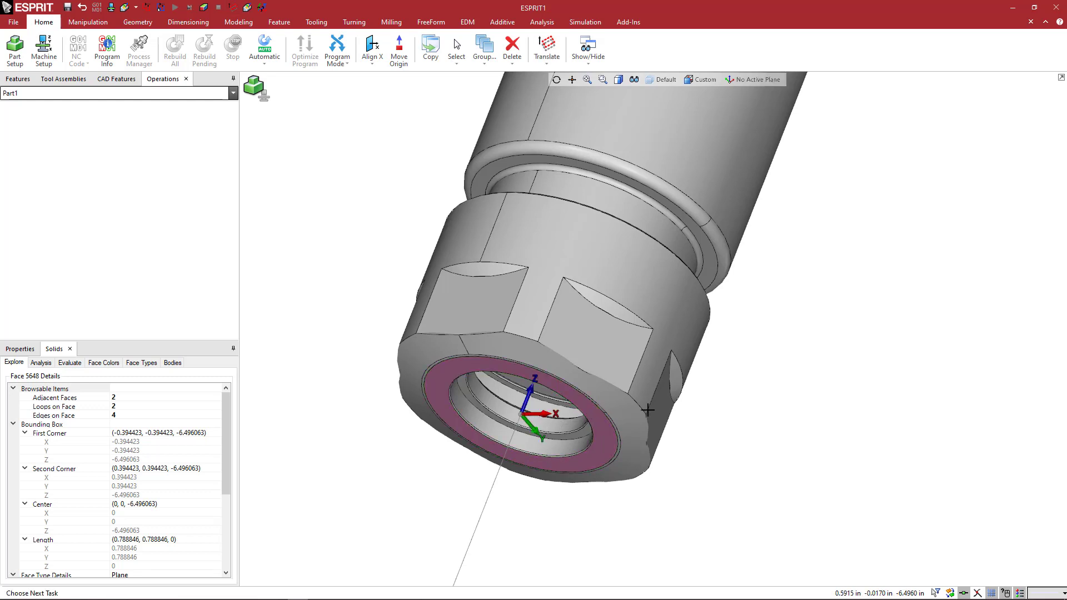
{"action": "middle_click_drag", "start_coordinate": [690, 413], "coordinate": [668, 426]}
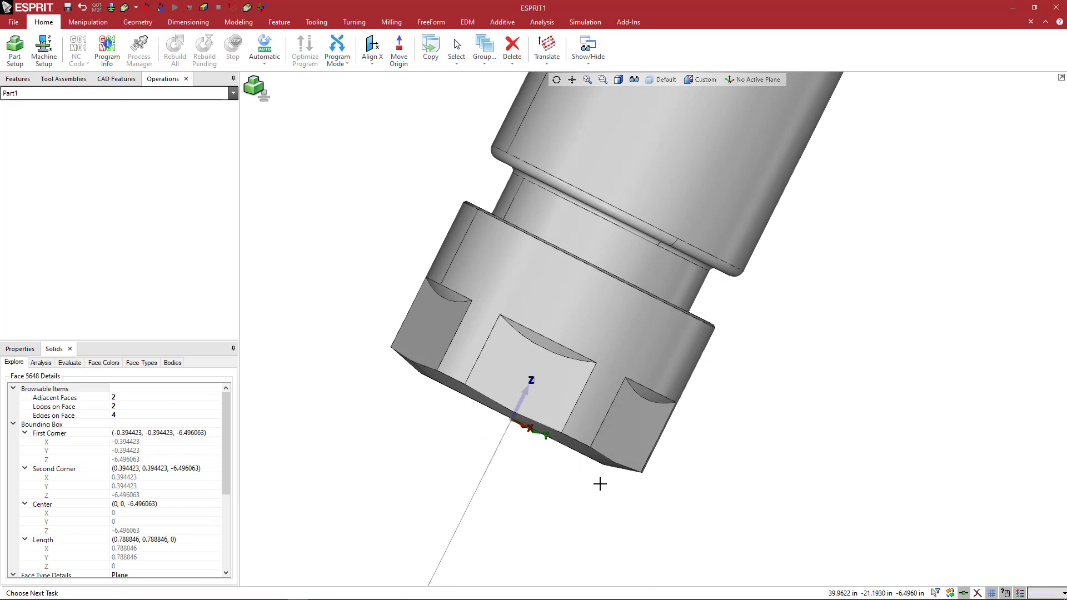
{"action": "middle_click_drag", "start_coordinate": [600, 484], "coordinate": [642, 433]}
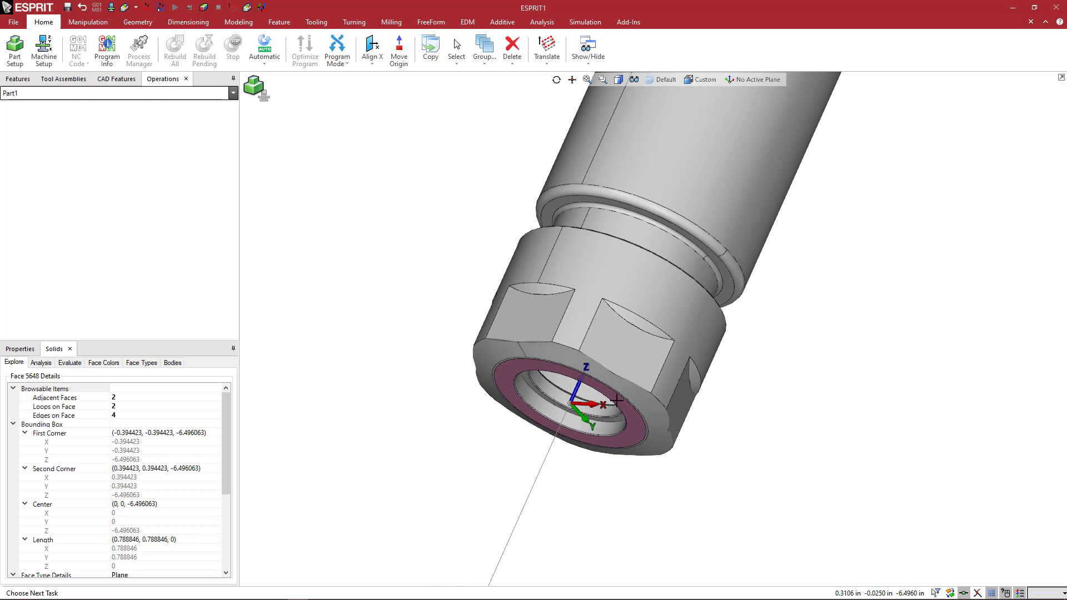
{"action": "left_click", "coordinate": [783, 274]}
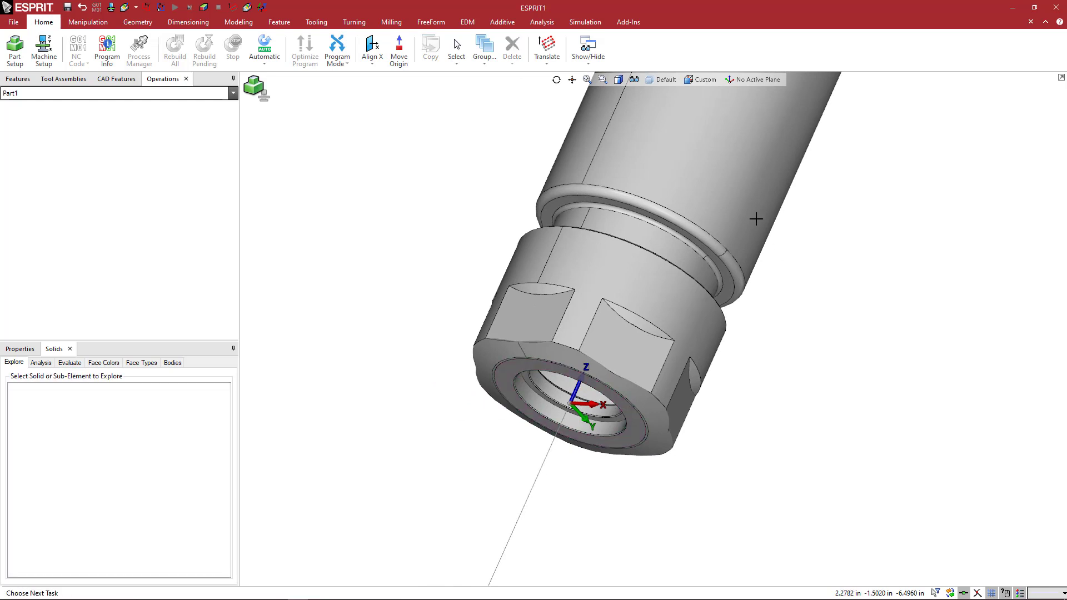
Rename the translated work plane as TA_1.
{"action": "left_click", "coordinate": [739, 80]}
{"action": "left_click", "coordinate": [729, 139]}
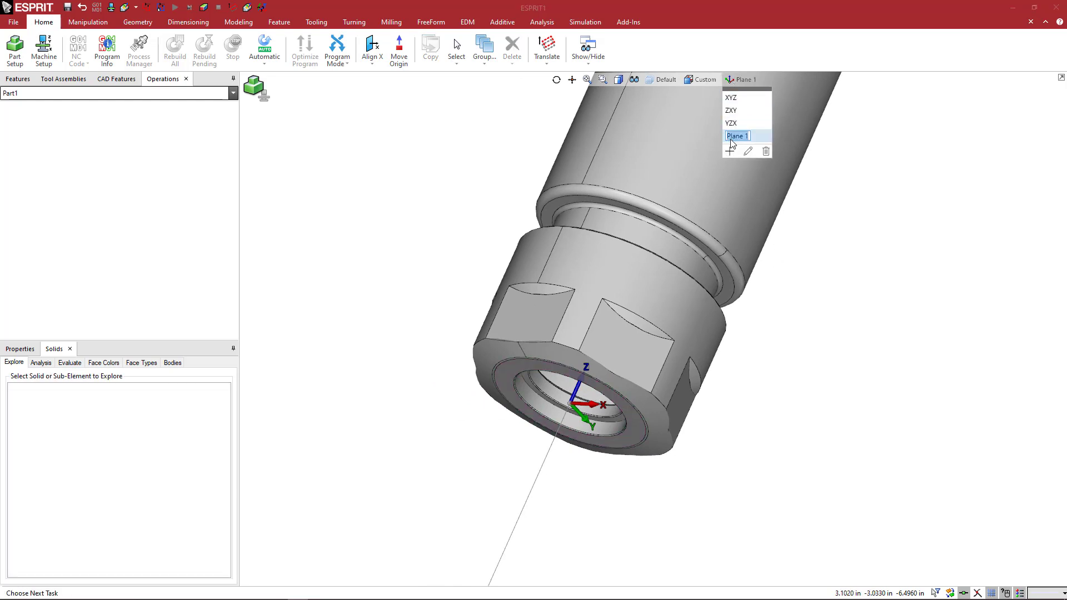
{"action": "type", "text": "TA_1"}
{"action": "key", "text": "Return"}
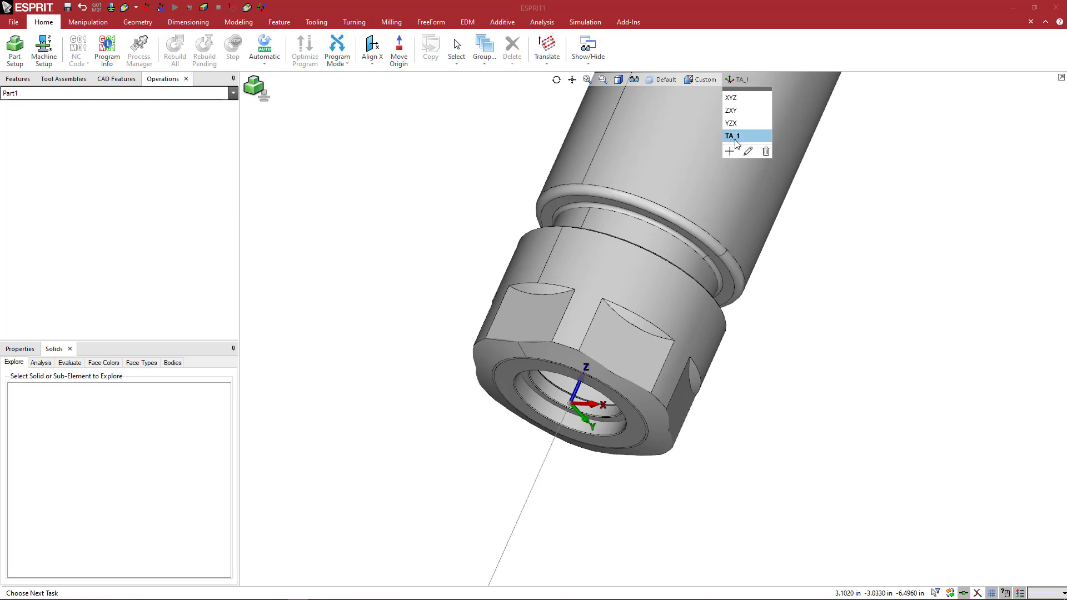
{"action": "left_click", "coordinate": [771, 445]}
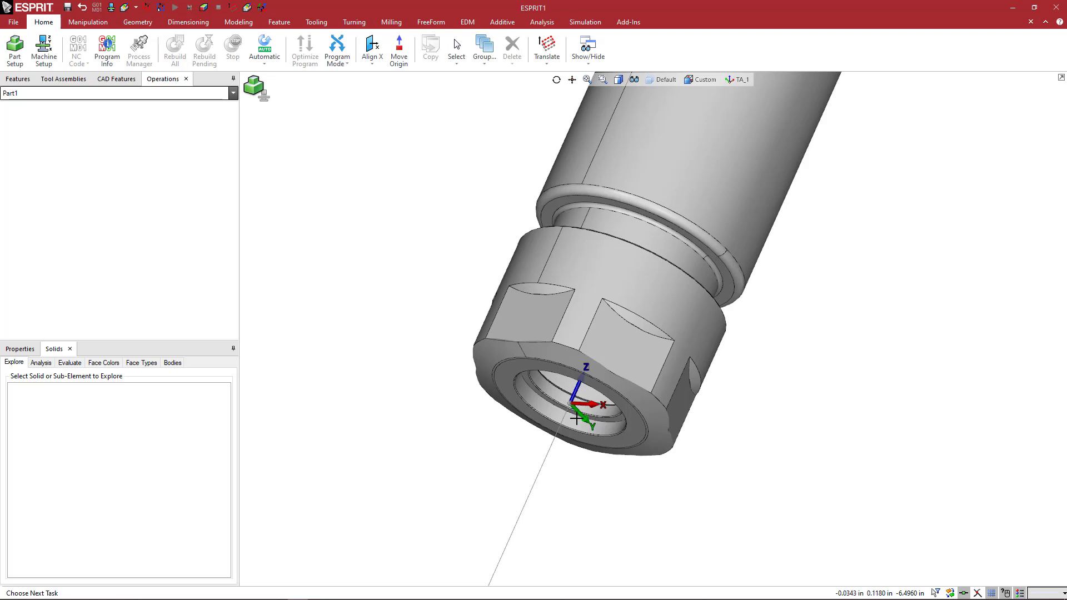
Save the solid as a holder file named DCAT50-SX10-0650.gdml in the Holders\Pioneer\CAT50 folder.
{"action": "scroll", "coordinate": [576, 419], "scroll_direction": "down", "scroll_amount": 3}
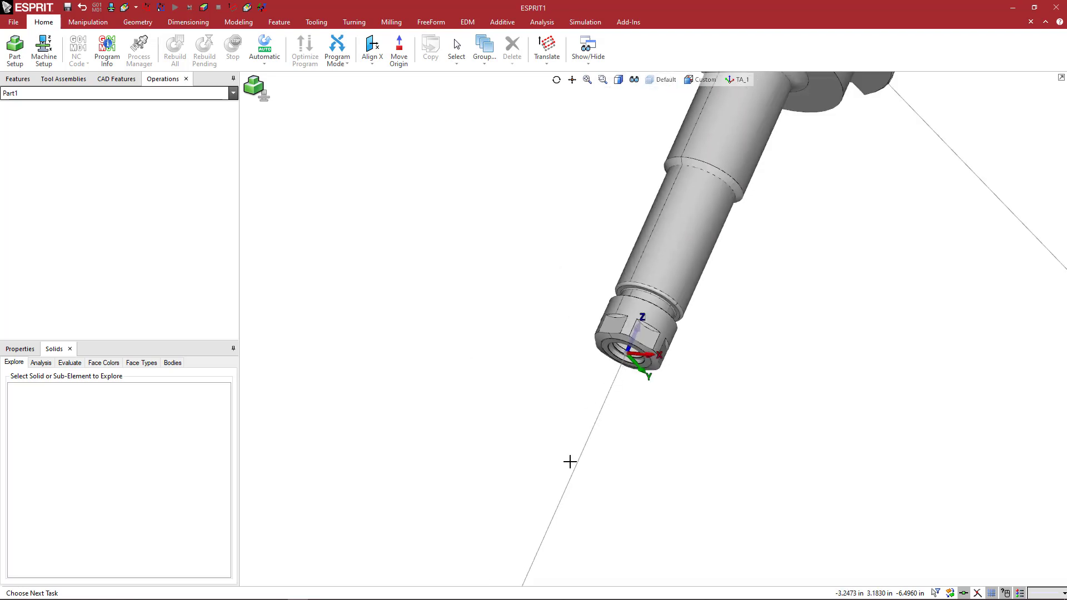
{"action": "scroll", "coordinate": [649, 381], "scroll_direction": "down", "scroll_amount": 3}
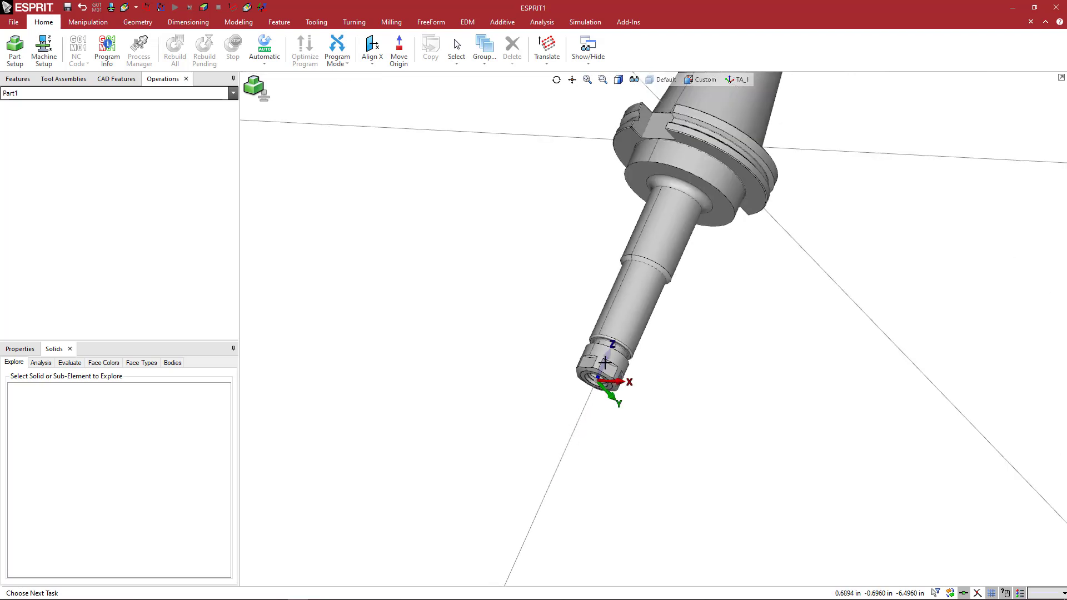
{"action": "middle_click_drag", "start_coordinate": [651, 346], "coordinate": [619, 411]}
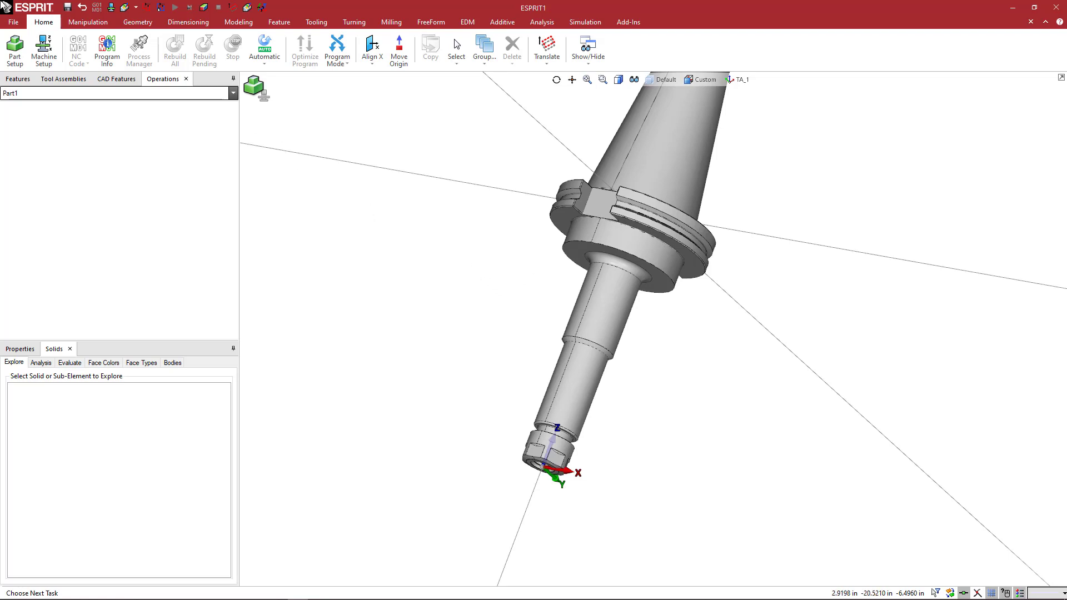
{"action": "left_click", "coordinate": [14, 22]}
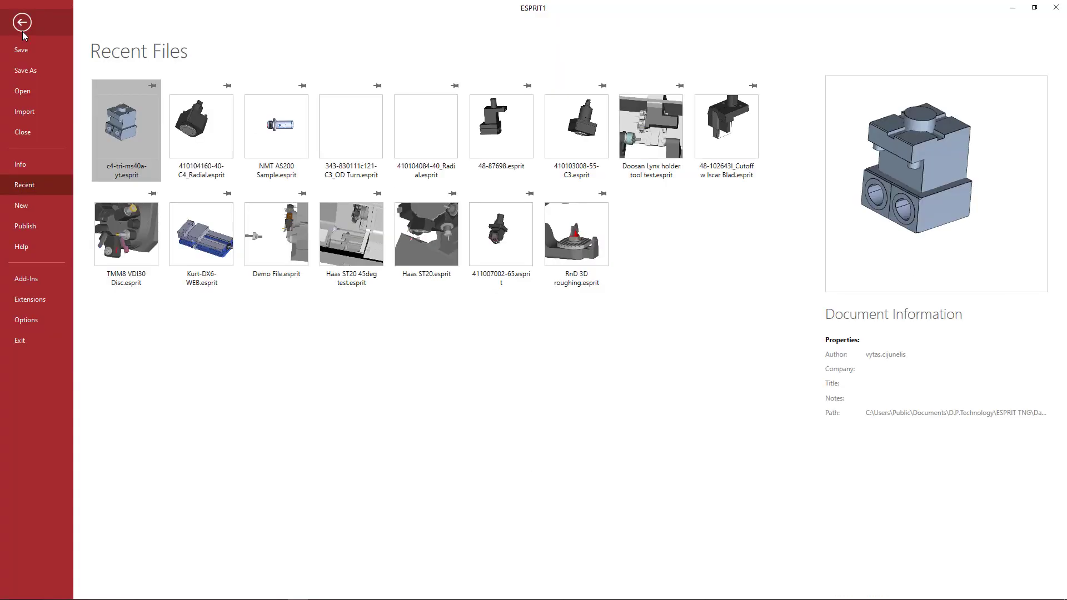
{"action": "left_click", "coordinate": [34, 76]}
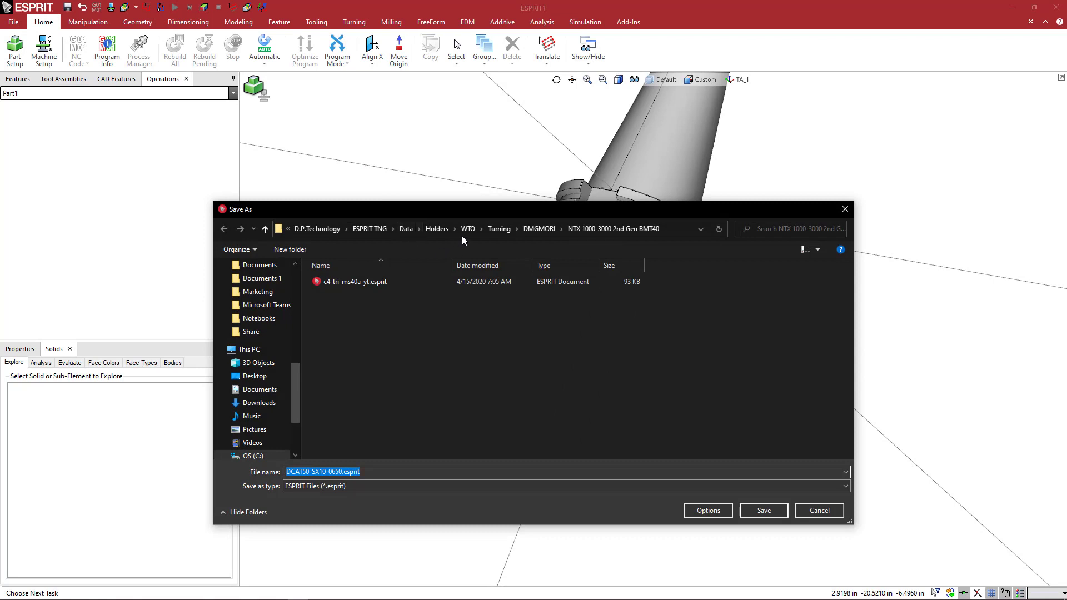
{"action": "left_click", "coordinate": [408, 229]}
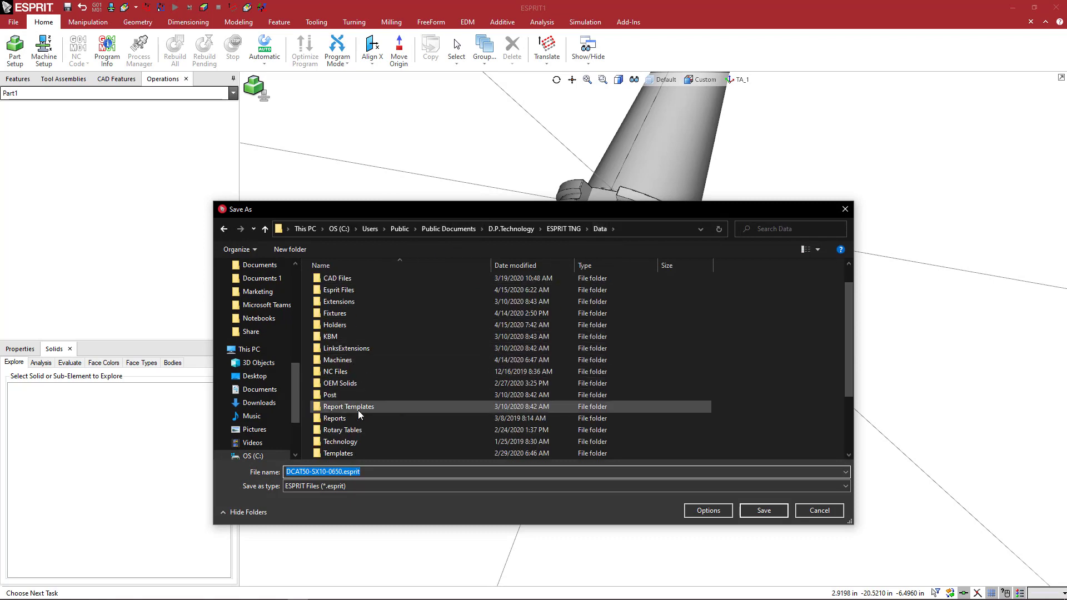
{"action": "double_click", "coordinate": [350, 325]}
{"action": "scroll", "coordinate": [364, 367], "scroll_direction": "down", "scroll_amount": 1}
{"action": "double_click", "coordinate": [349, 338]}
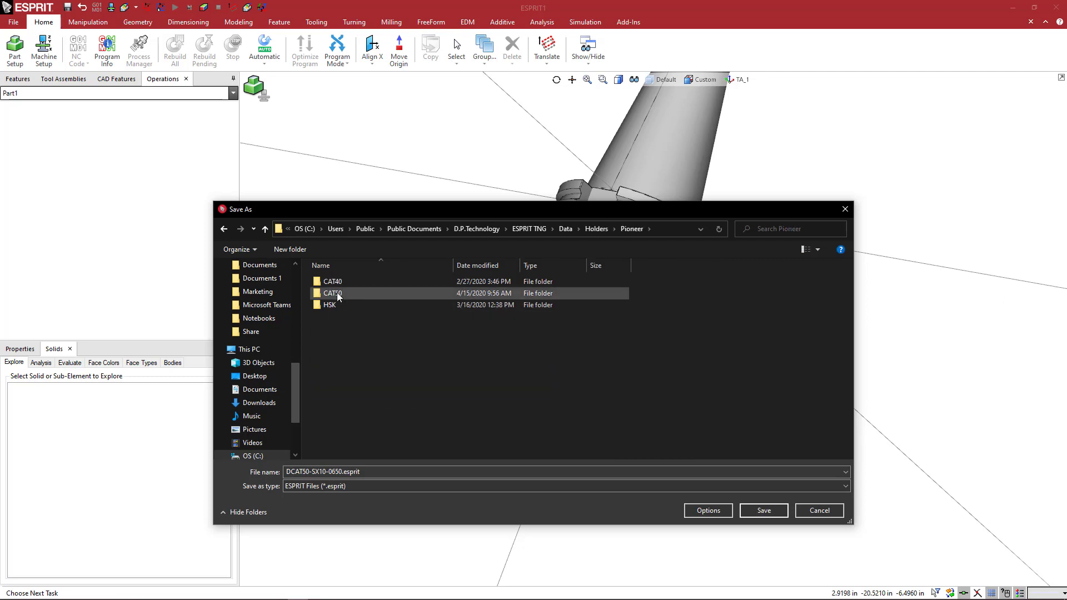
{"action": "double_click", "coordinate": [337, 292]}
{"action": "left_click", "coordinate": [350, 488]}
{"action": "left_click", "coordinate": [347, 469]}
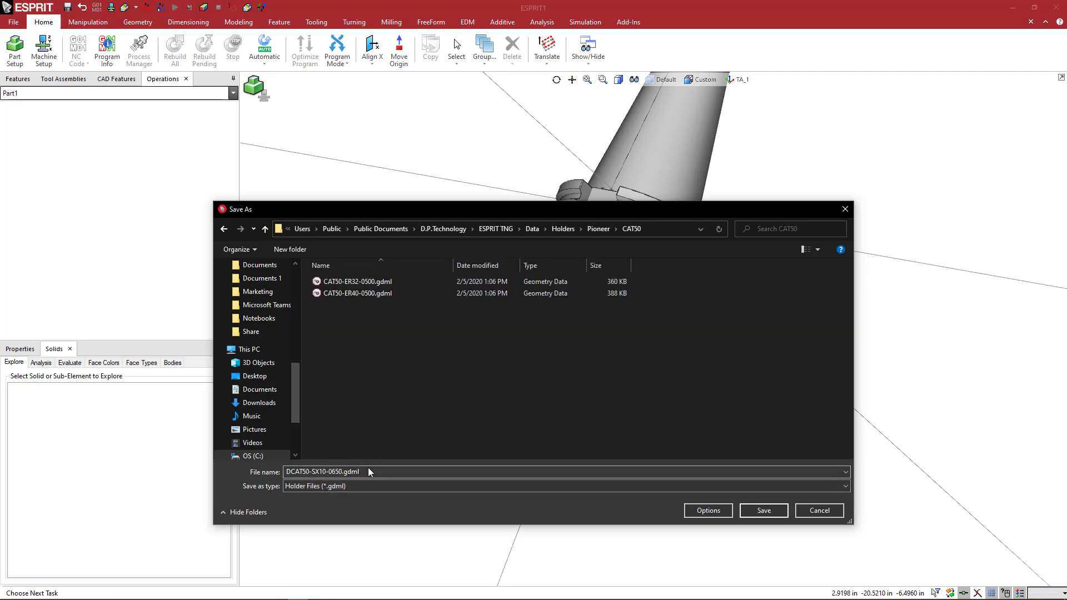
{"action": "left_click", "coordinate": [776, 513]}
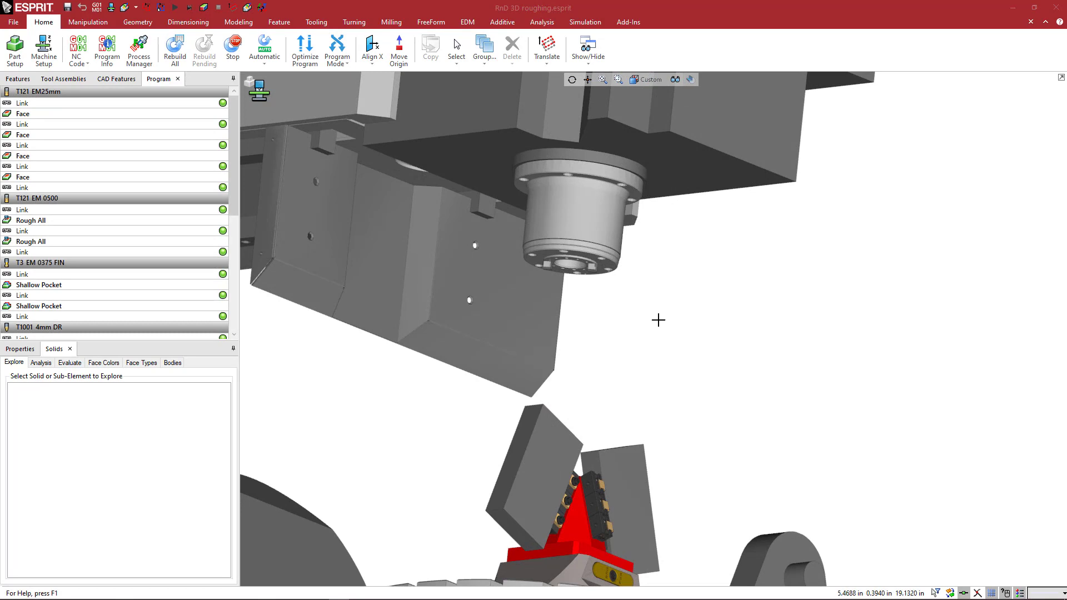
Begin adding an adaptive item to Station 1 of the head in the RnD 3D roughing document's tool assemblies.
{"action": "scroll", "coordinate": [591, 273], "scroll_direction": "up", "scroll_amount": 5}
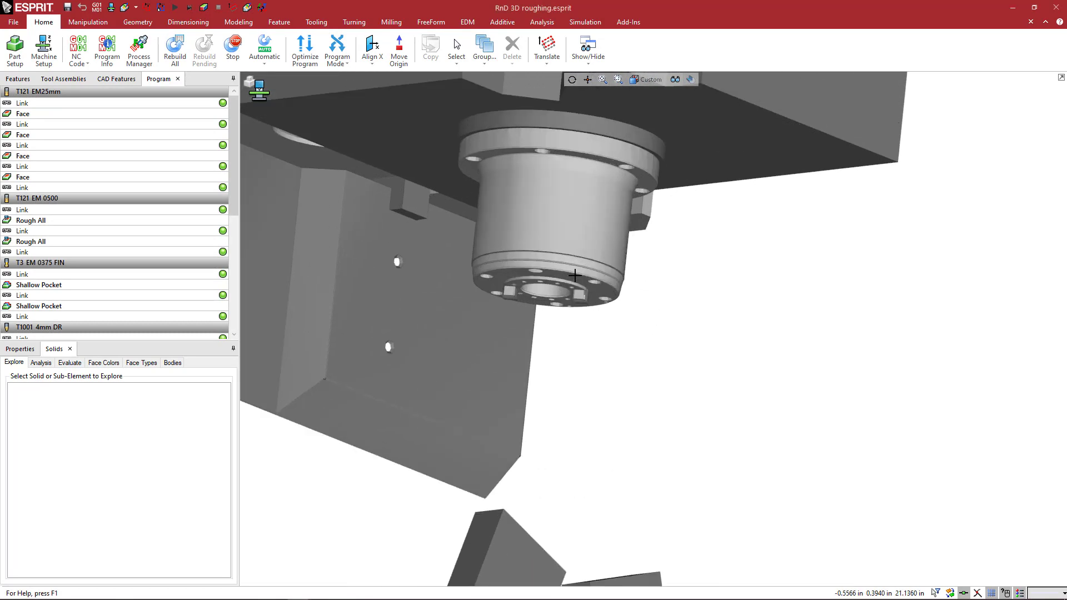
{"action": "scroll", "coordinate": [580, 276], "scroll_direction": "down", "scroll_amount": 3}
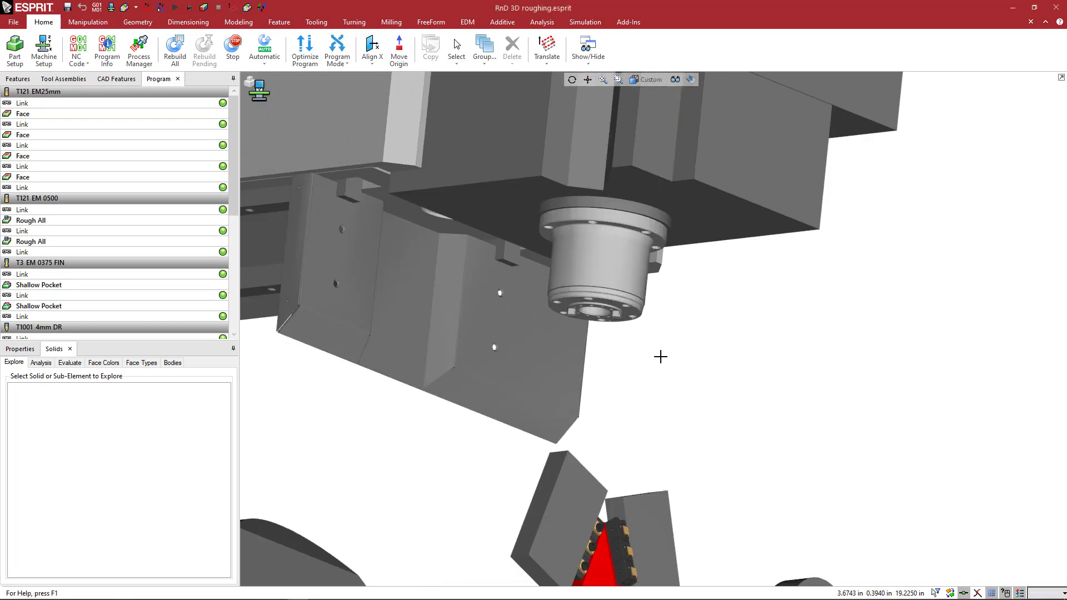
{"action": "middle_click_drag", "start_coordinate": [661, 357], "coordinate": [656, 351]}
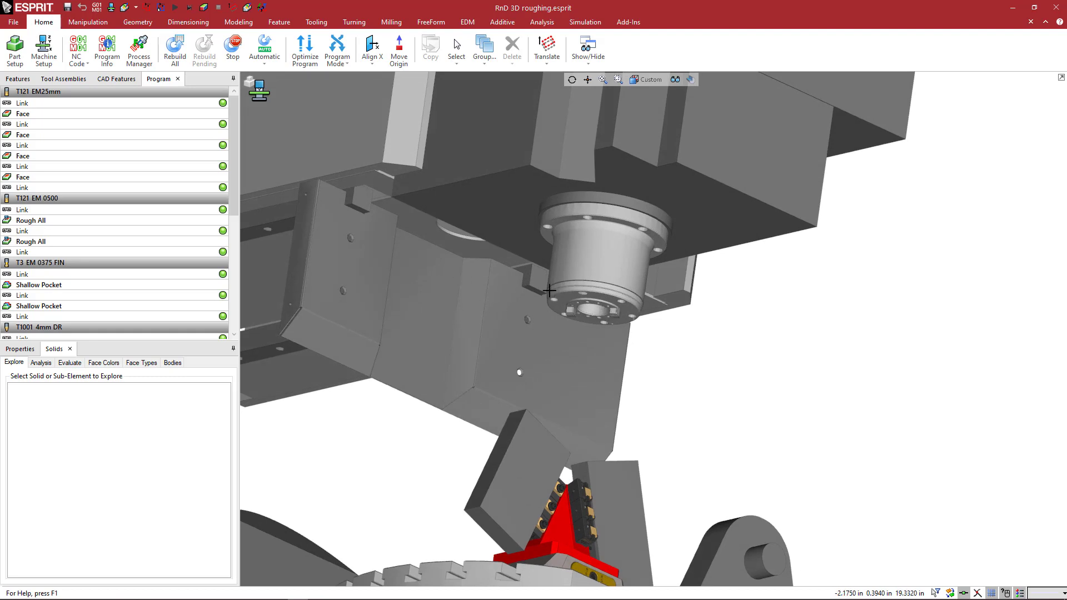
{"action": "scroll", "coordinate": [593, 312], "scroll_direction": "up", "scroll_amount": 3}
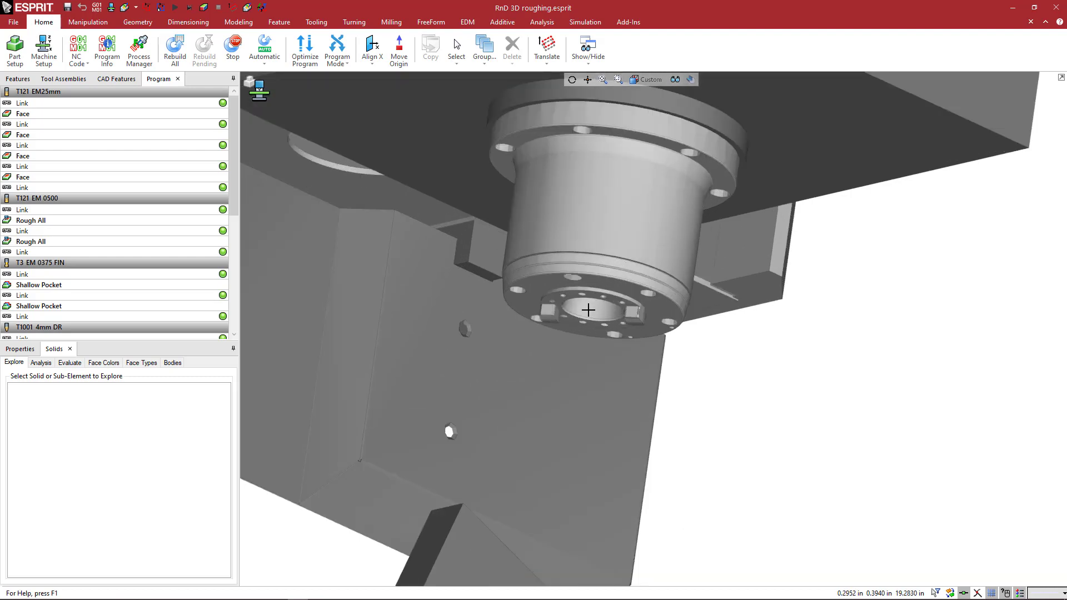
{"action": "left_click", "coordinate": [58, 81]}
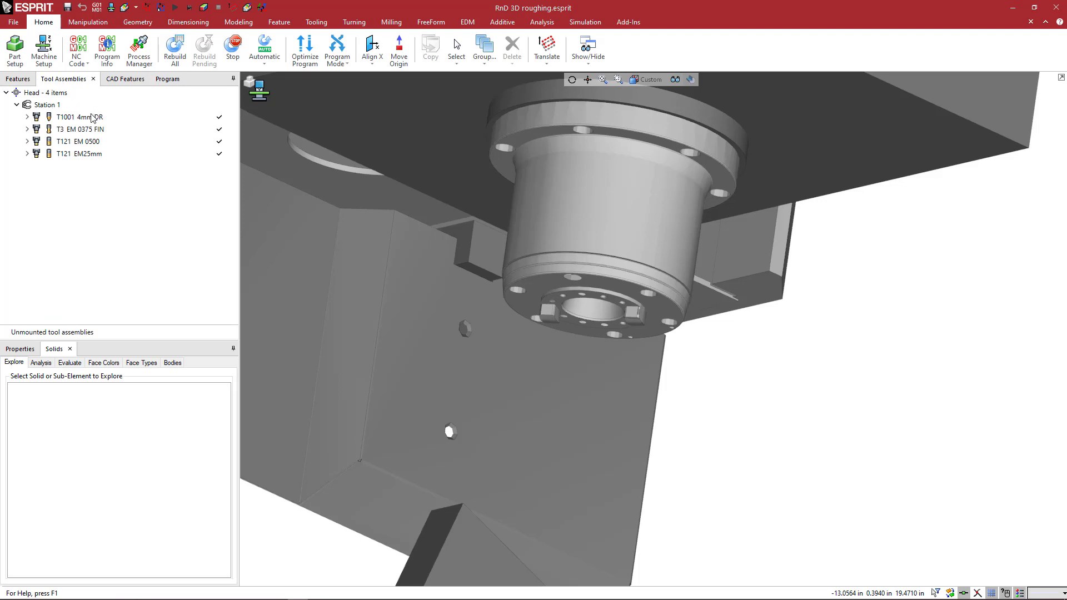
{"action": "left_click", "coordinate": [58, 107]}
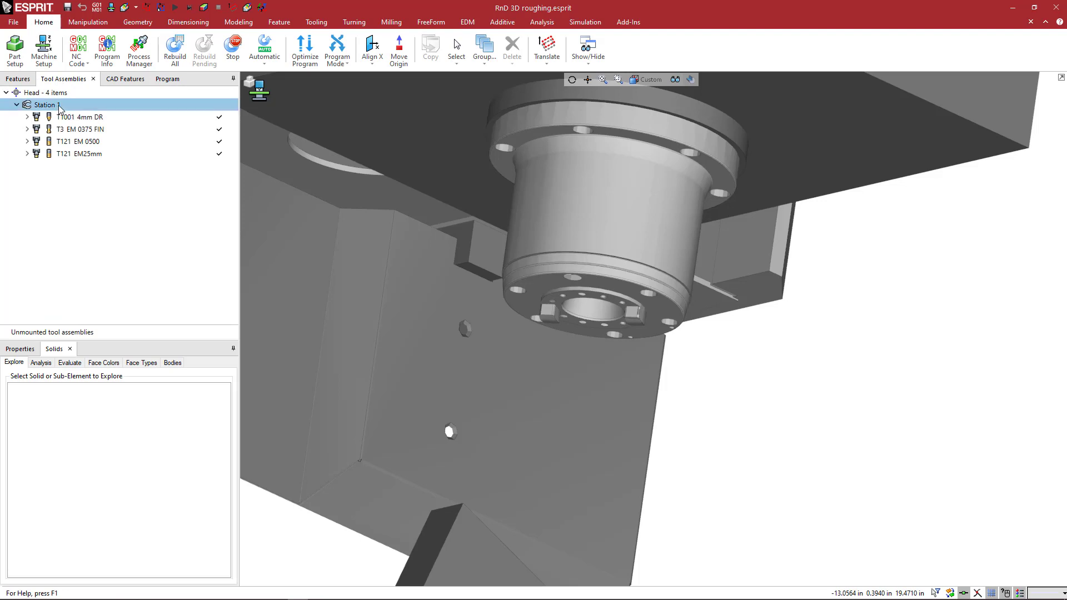
{"action": "right_click", "coordinate": [59, 108]}
{"action": "left_click", "coordinate": [91, 116]}
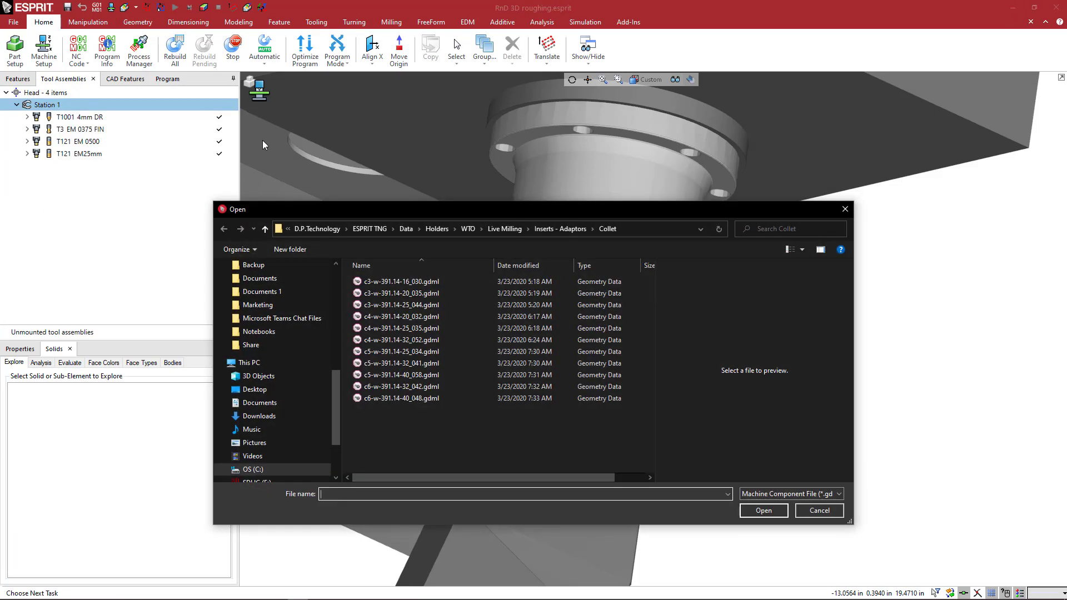
Load DCAT50-SX10-0650.gdml from the Holders\Pioneer\CAT50 folder as the adaptive item, checking its shape in the preview.
{"action": "left_click", "coordinate": [410, 229]}
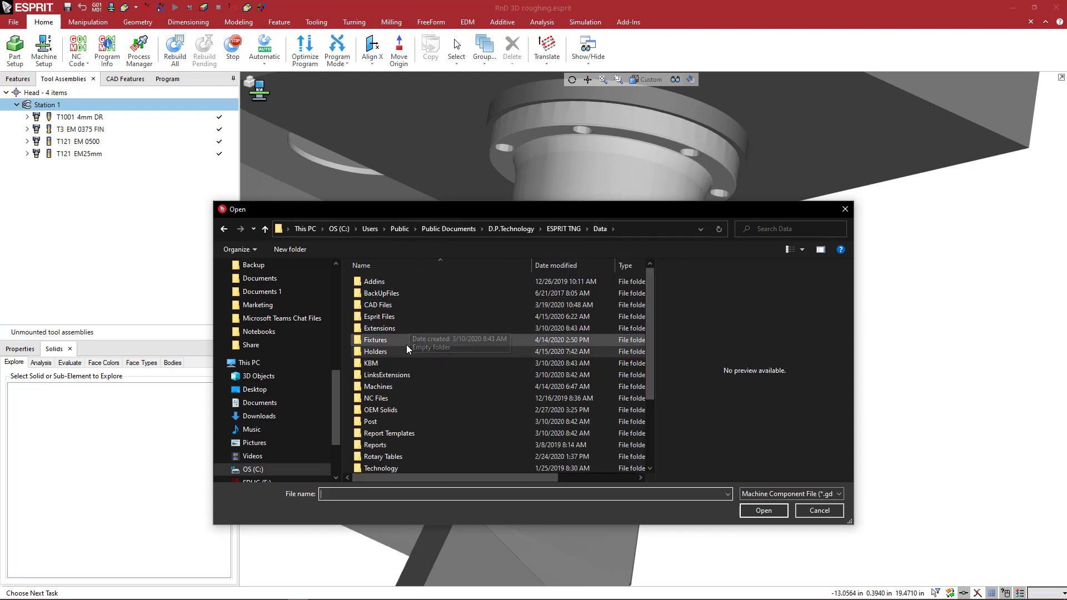
{"action": "double_click", "coordinate": [376, 351]}
{"action": "scroll", "coordinate": [396, 351], "scroll_direction": "down", "scroll_amount": 5}
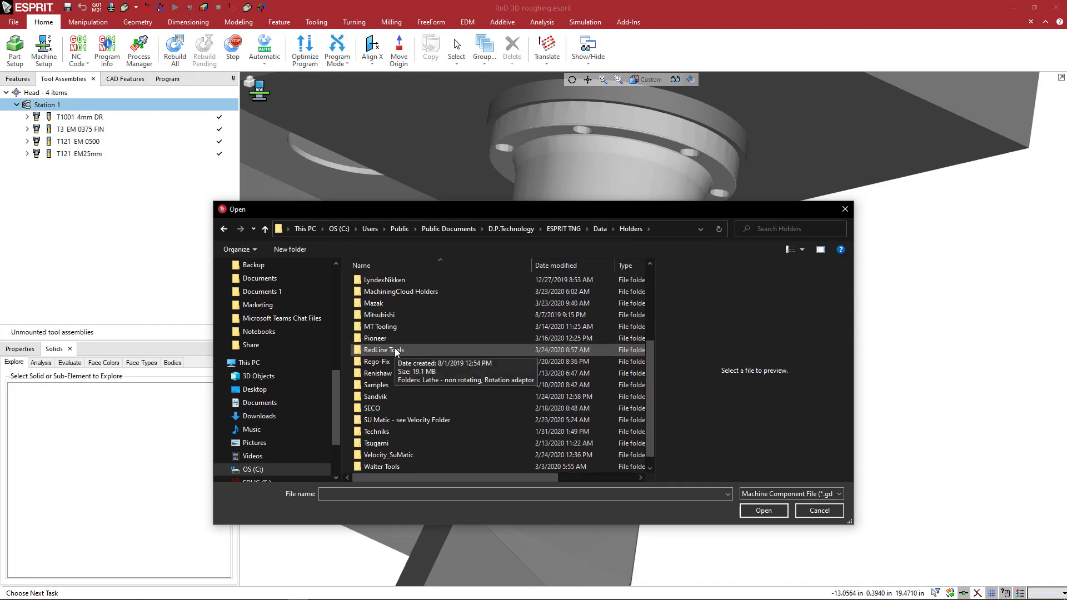
{"action": "double_click", "coordinate": [391, 340]}
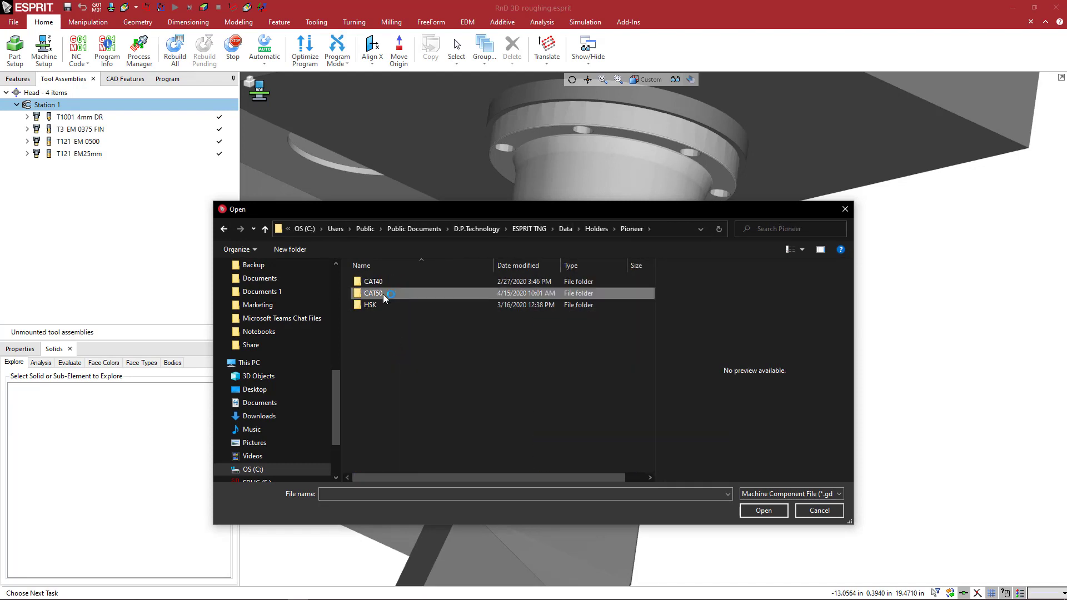
{"action": "double_click", "coordinate": [383, 294]}
{"action": "left_click", "coordinate": [416, 305]}
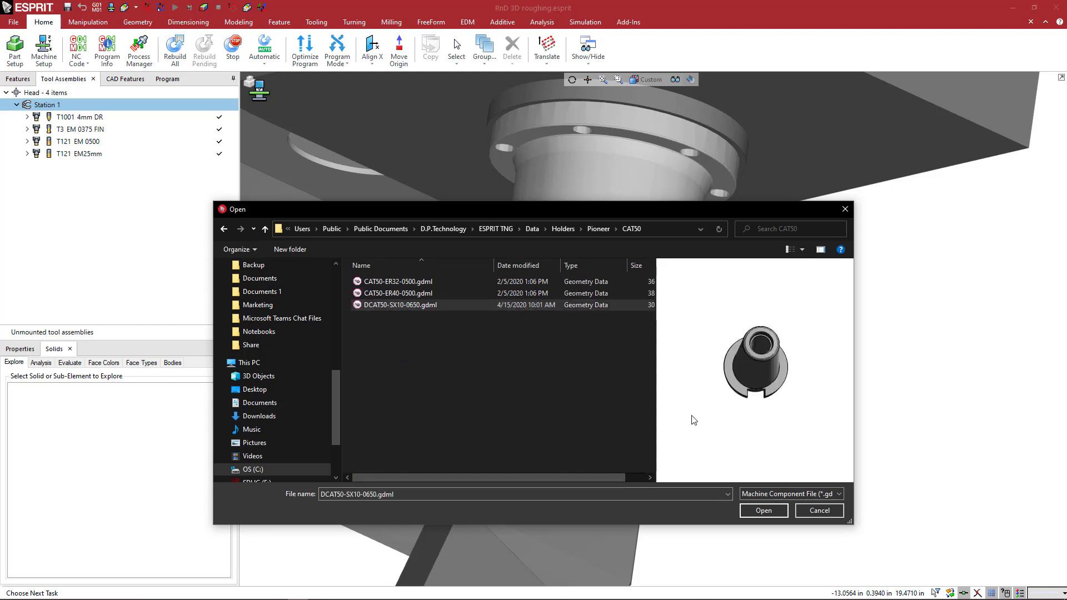
{"action": "mouse_move", "coordinate": [680, 363]}
{"action": "left_mouse_down"}
{"action": "mouse_move", "coordinate": [676, 338]}
{"action": "mouse_move", "coordinate": [678, 364]}
{"action": "left_mouse_up"}
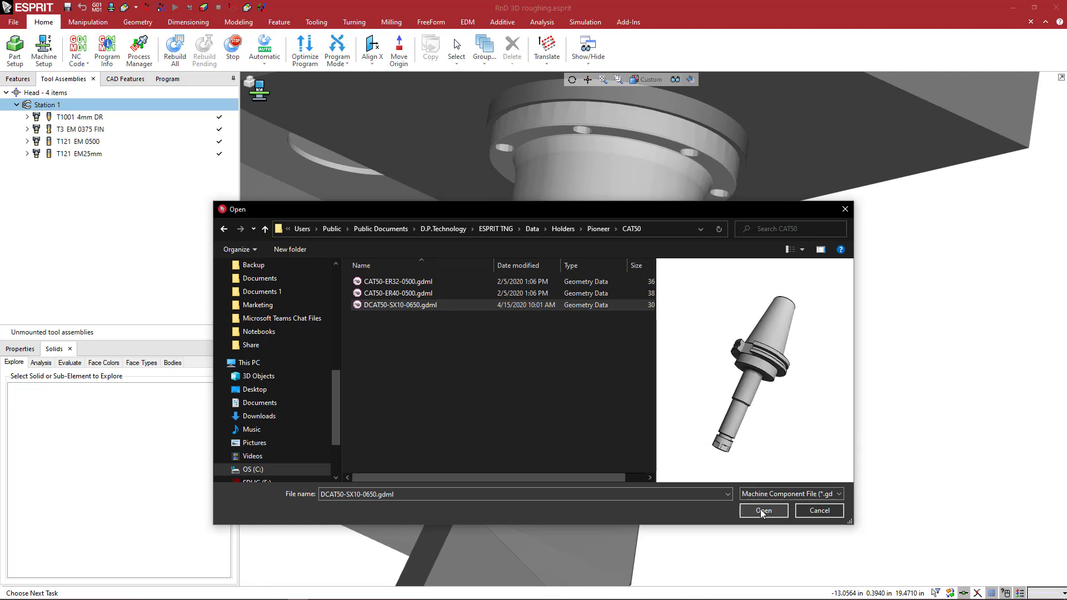
{"action": "left_click", "coordinate": [763, 510]}
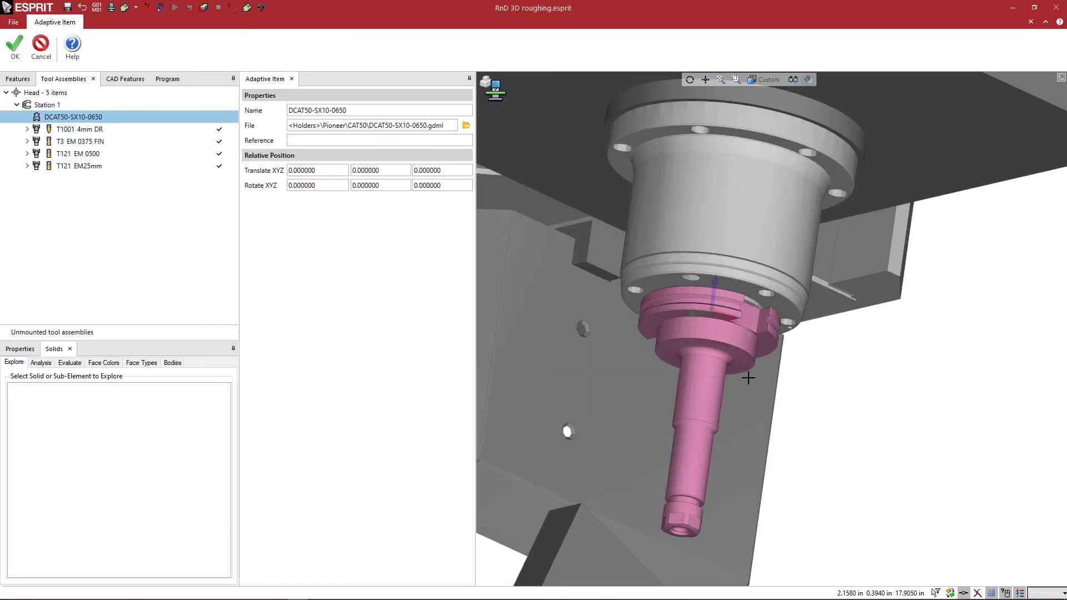
Check how the DCAT50-SX10-0650 holder seats in the spindle and accept it as Station 1's adaptive item.
{"action": "middle_click_drag", "start_coordinate": [748, 377], "coordinate": [669, 329]}
{"action": "middle_click_drag", "start_coordinate": [702, 368], "coordinate": [696, 377]}
{"action": "scroll", "coordinate": [700, 389], "scroll_direction": "down", "scroll_amount": 5}
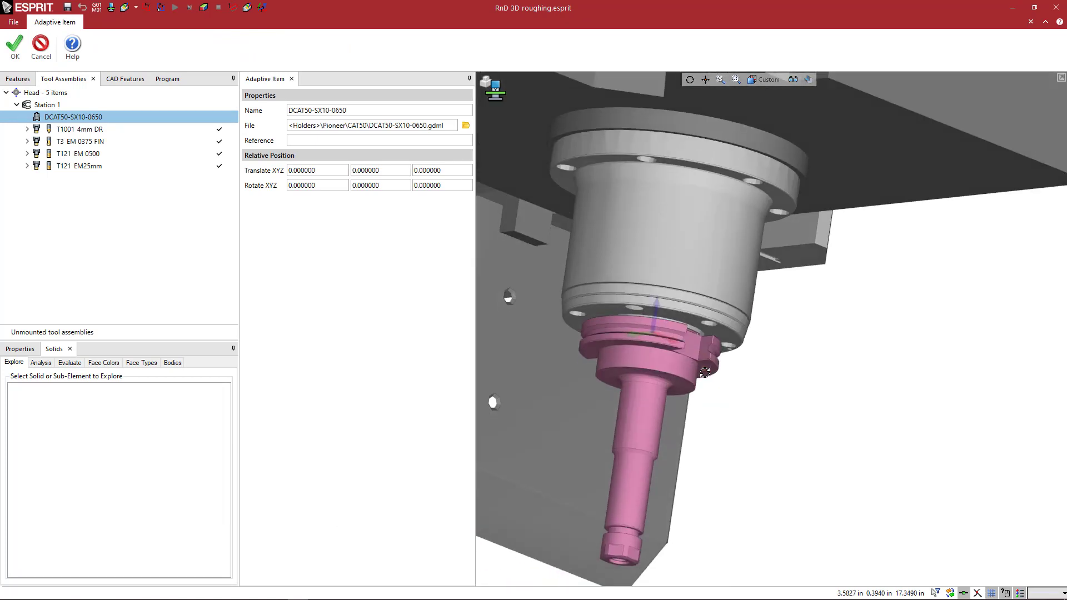
{"action": "middle_click_drag", "start_coordinate": [673, 453], "coordinate": [681, 389]}
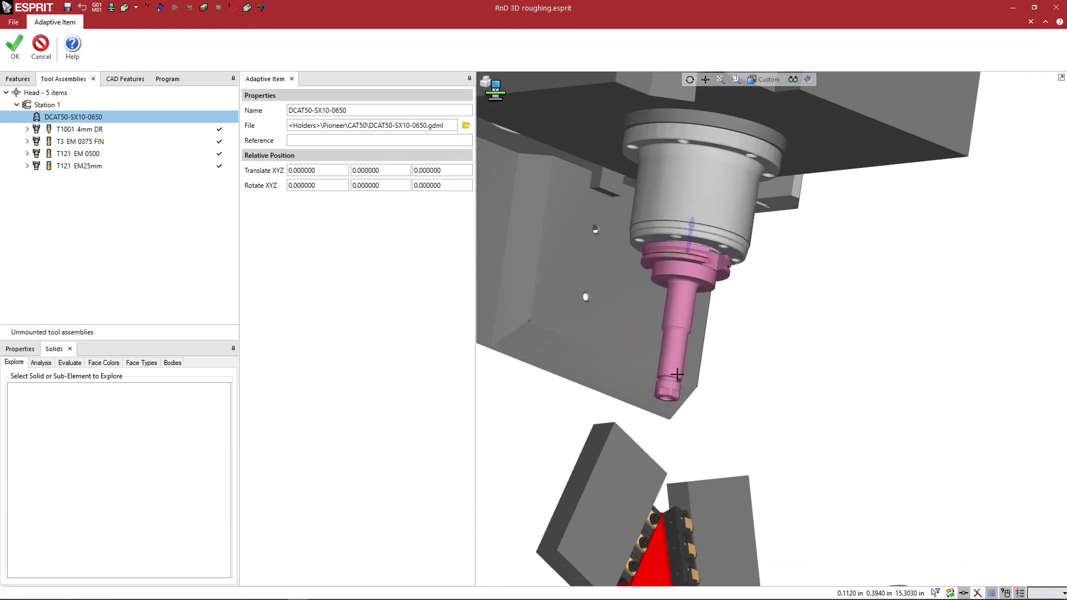
{"action": "left_click", "coordinate": [15, 50]}
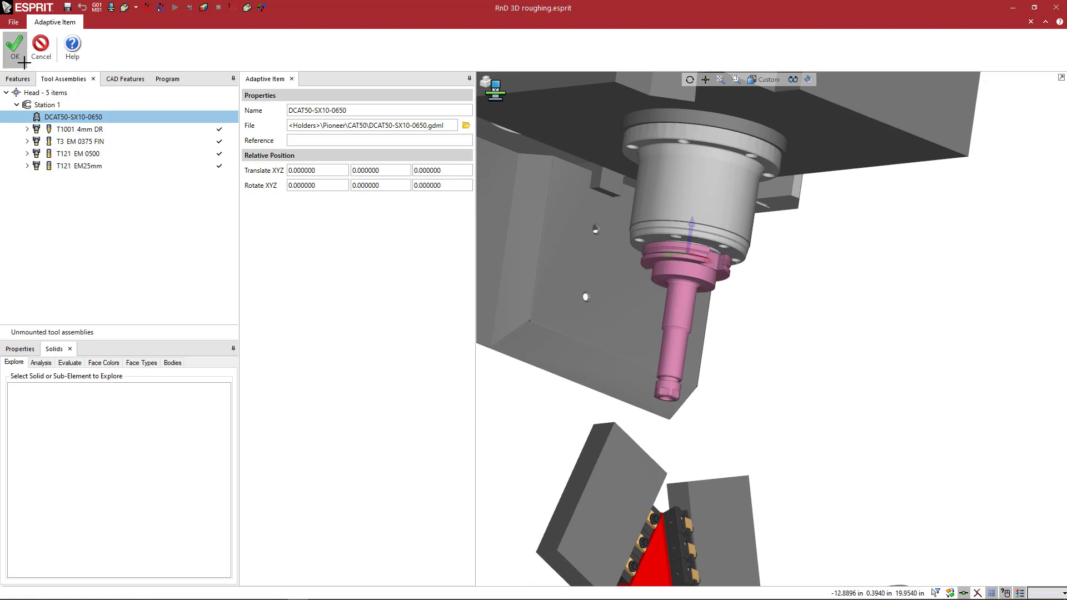
Start adding an end mill to the DCAT50-SX10-0650 holder and show its cutter parameters.
{"action": "right_click", "coordinate": [110, 121]}
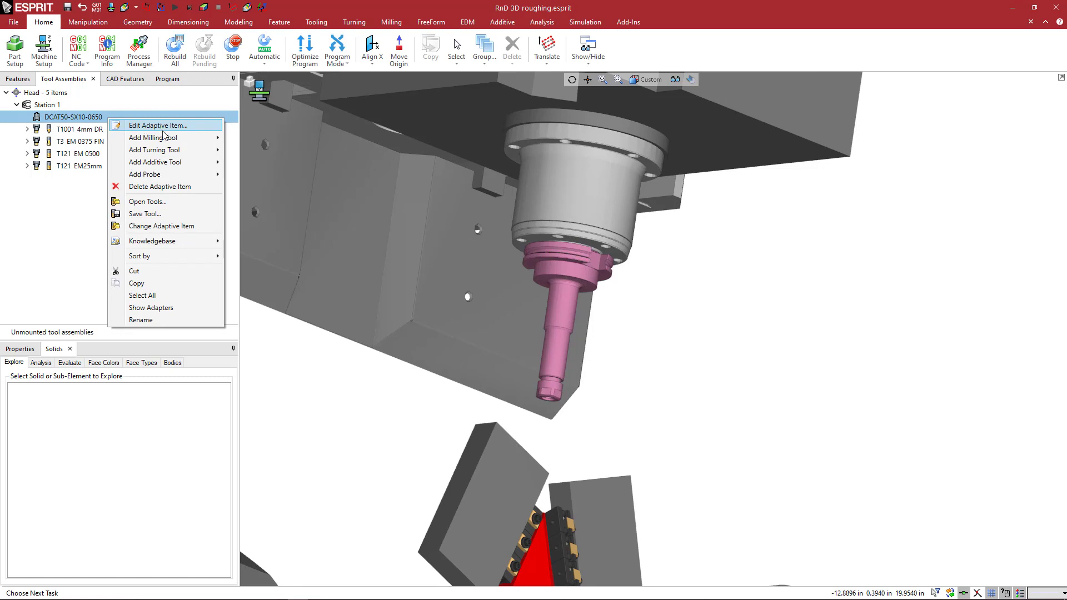
{"action": "mouse_move", "coordinate": [166, 138]}
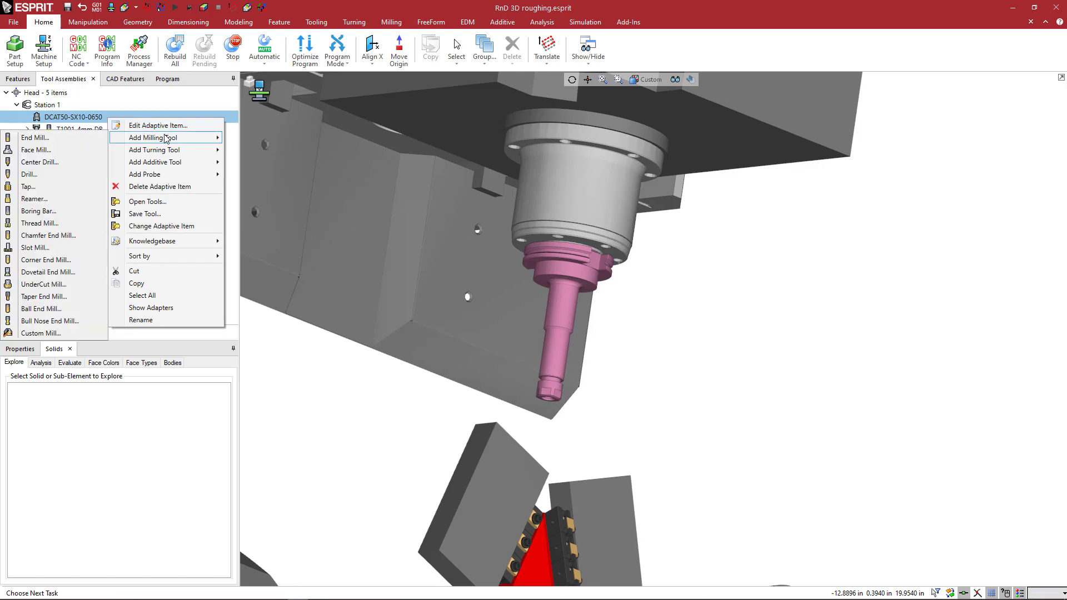
{"action": "left_click", "coordinate": [27, 139]}
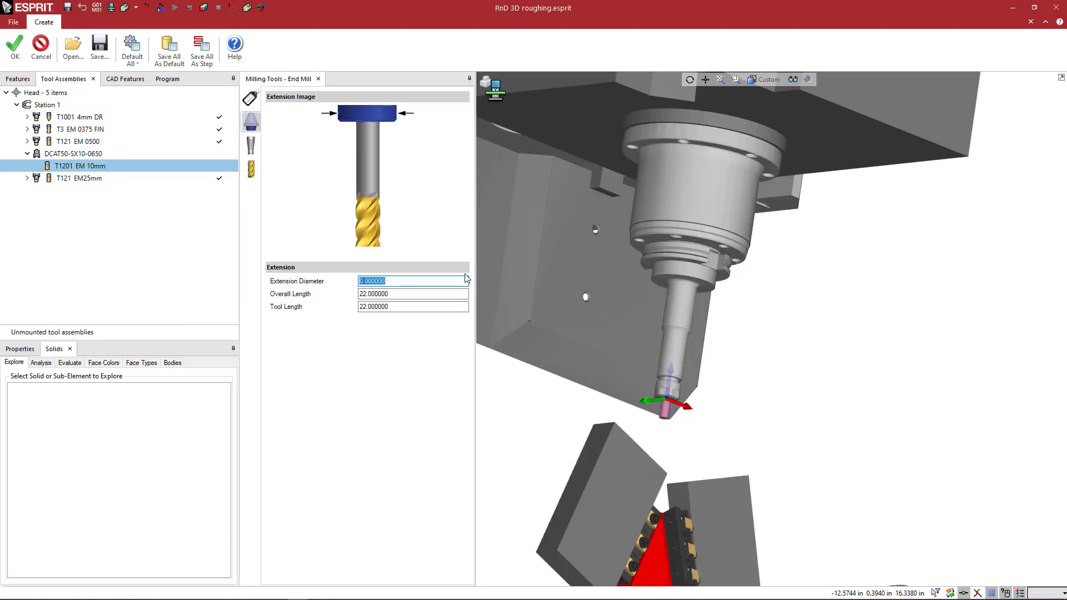
{"action": "left_click", "coordinate": [251, 168]}
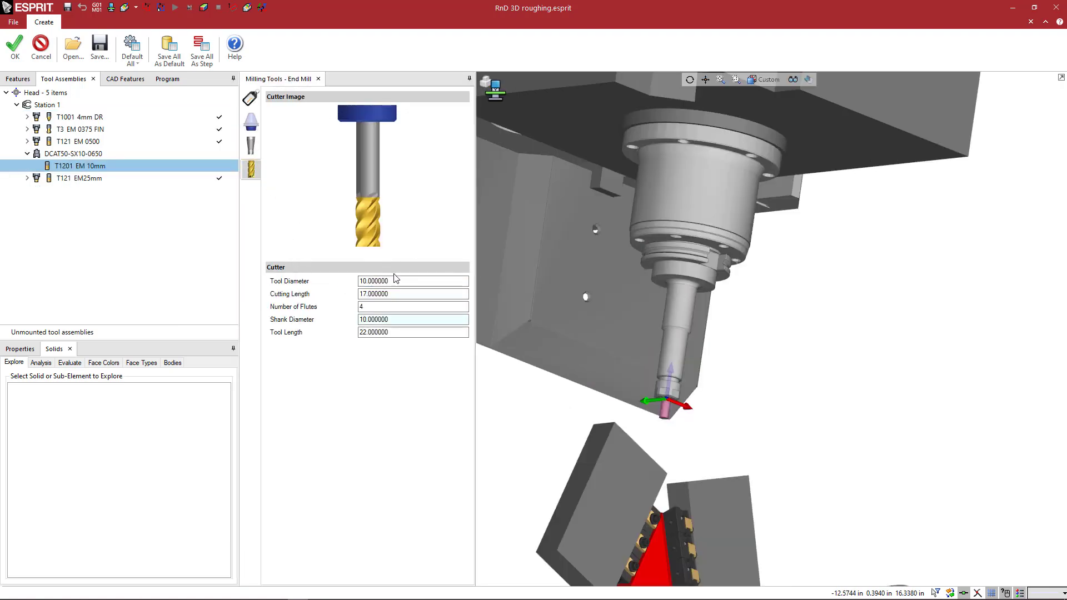
Inspect the end mill's attachment at the holder's nose and create the tool with the default 10 mm diameter cutter.
{"action": "scroll", "coordinate": [688, 413], "scroll_direction": "up", "scroll_amount": 6}
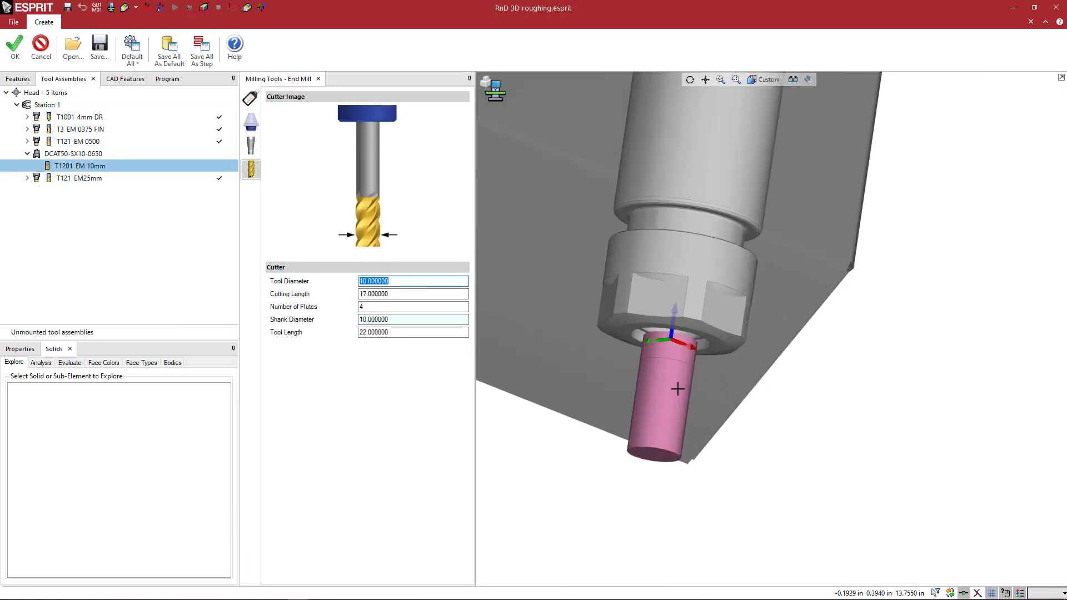
{"action": "scroll", "coordinate": [679, 386], "scroll_direction": "down", "scroll_amount": 4}
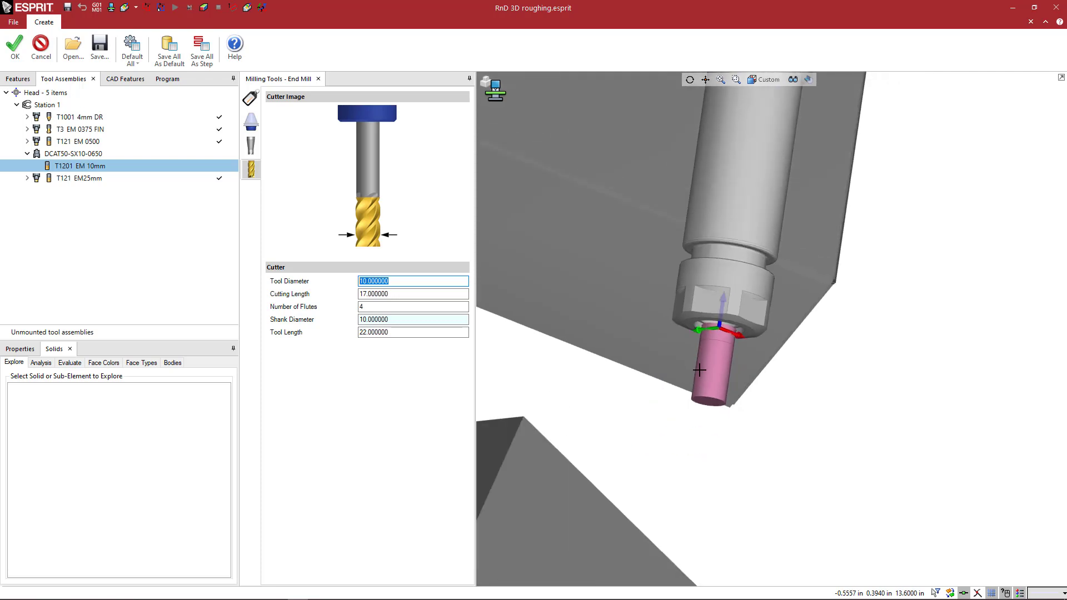
{"action": "scroll", "coordinate": [704, 367], "scroll_direction": "down", "scroll_amount": 5}
{"action": "middle_click_drag", "start_coordinate": [703, 374], "coordinate": [703, 353]}
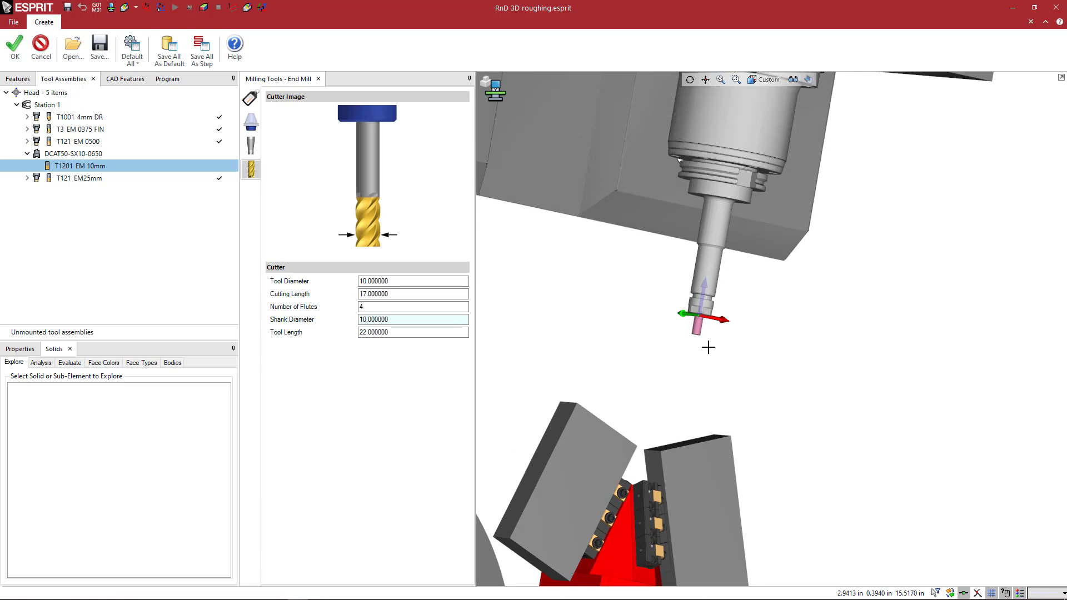
{"action": "scroll", "coordinate": [705, 328], "scroll_direction": "up", "scroll_amount": 3}
{"action": "scroll", "coordinate": [705, 328], "scroll_direction": "up", "scroll_amount": 2}
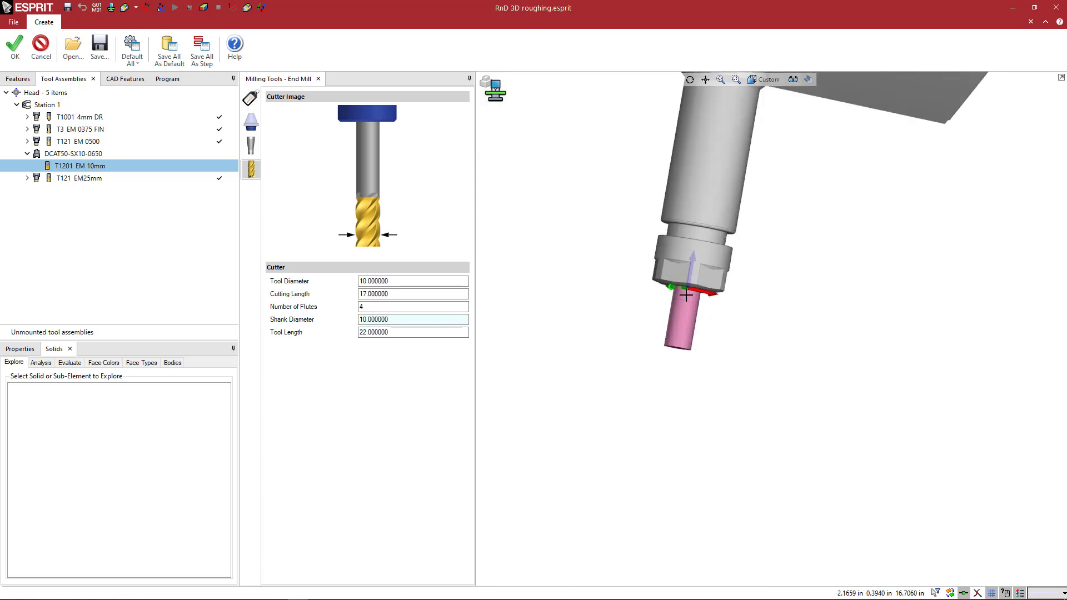
{"action": "middle_click_drag", "start_coordinate": [686, 302], "coordinate": [723, 157]}
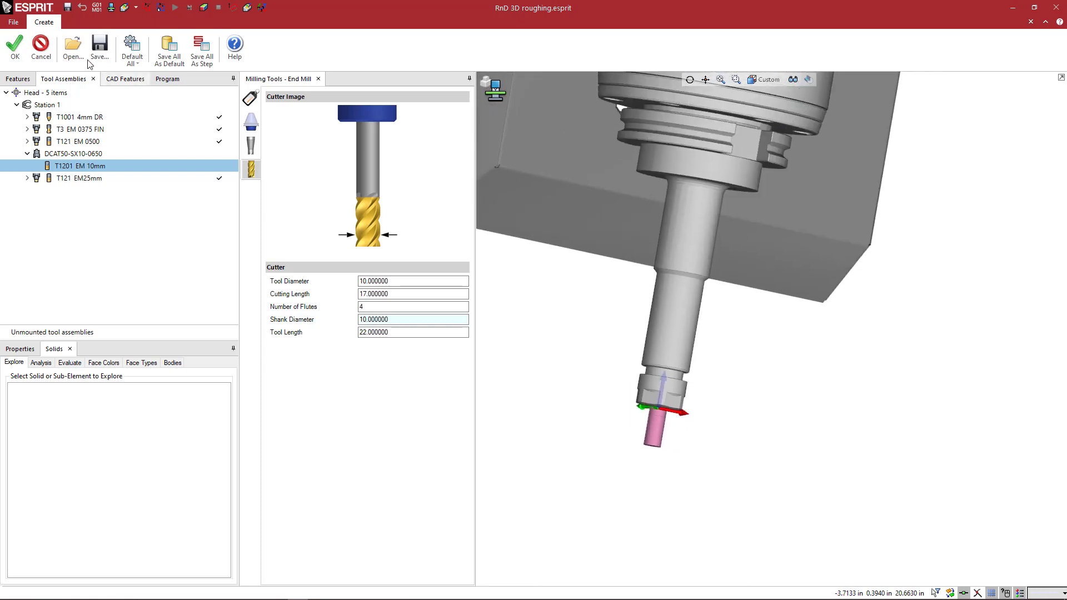
{"action": "left_click", "coordinate": [15, 47]}
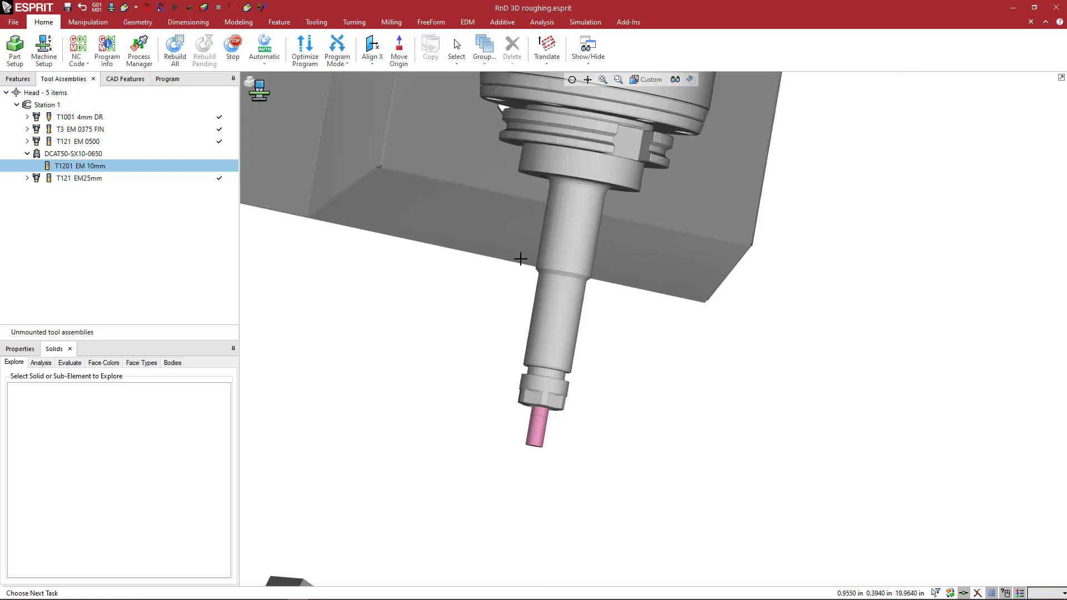